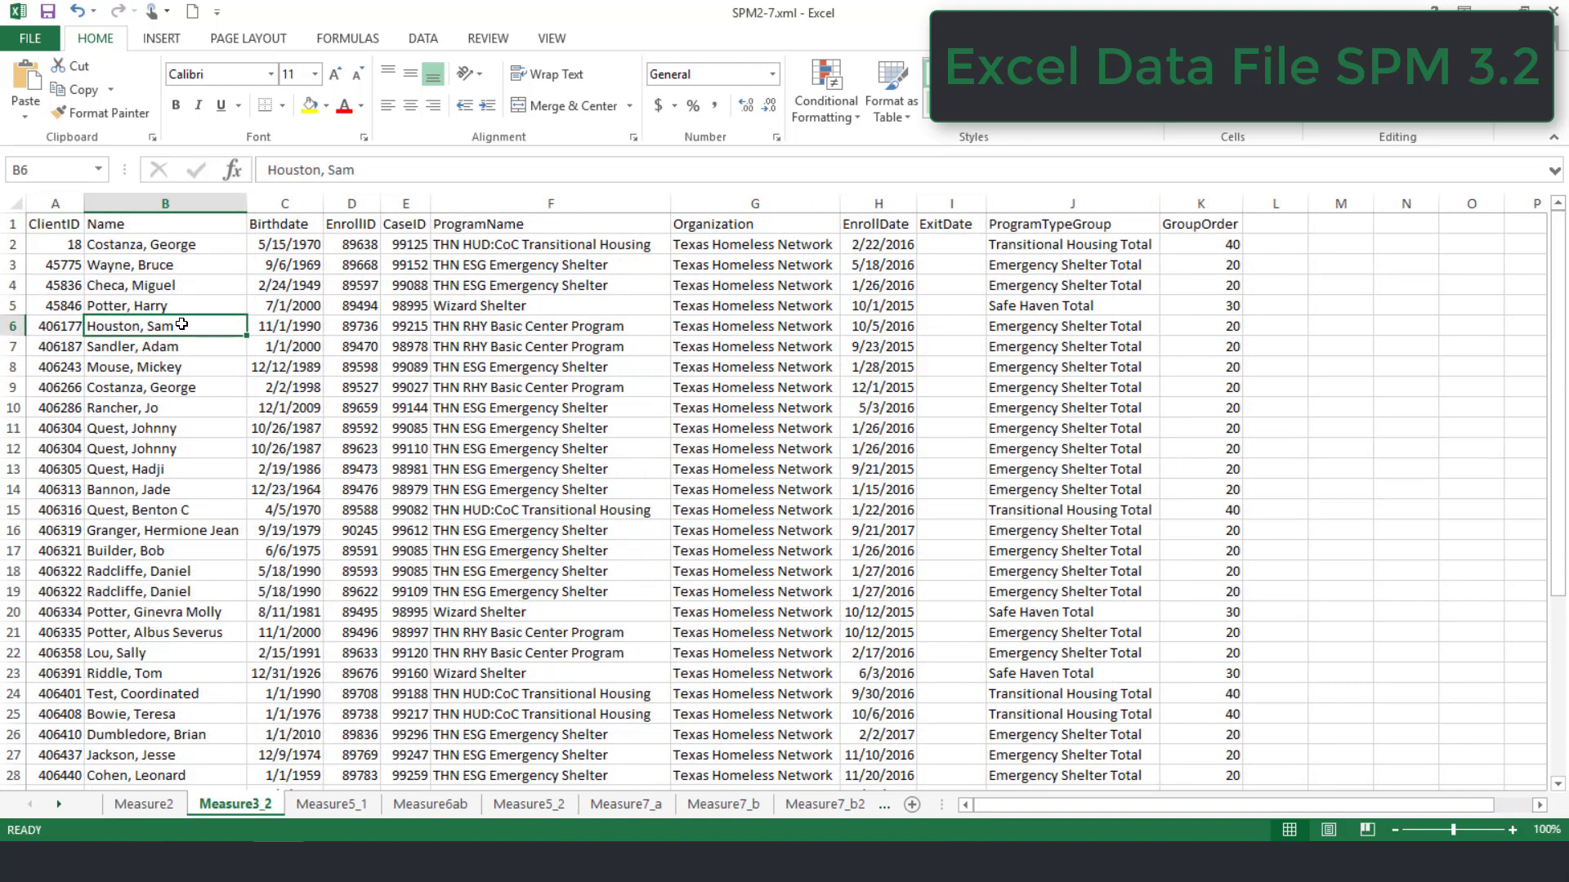
# Add filter controls to the header row of the Measure3_2 sheet
pyautogui.click(14, 224)
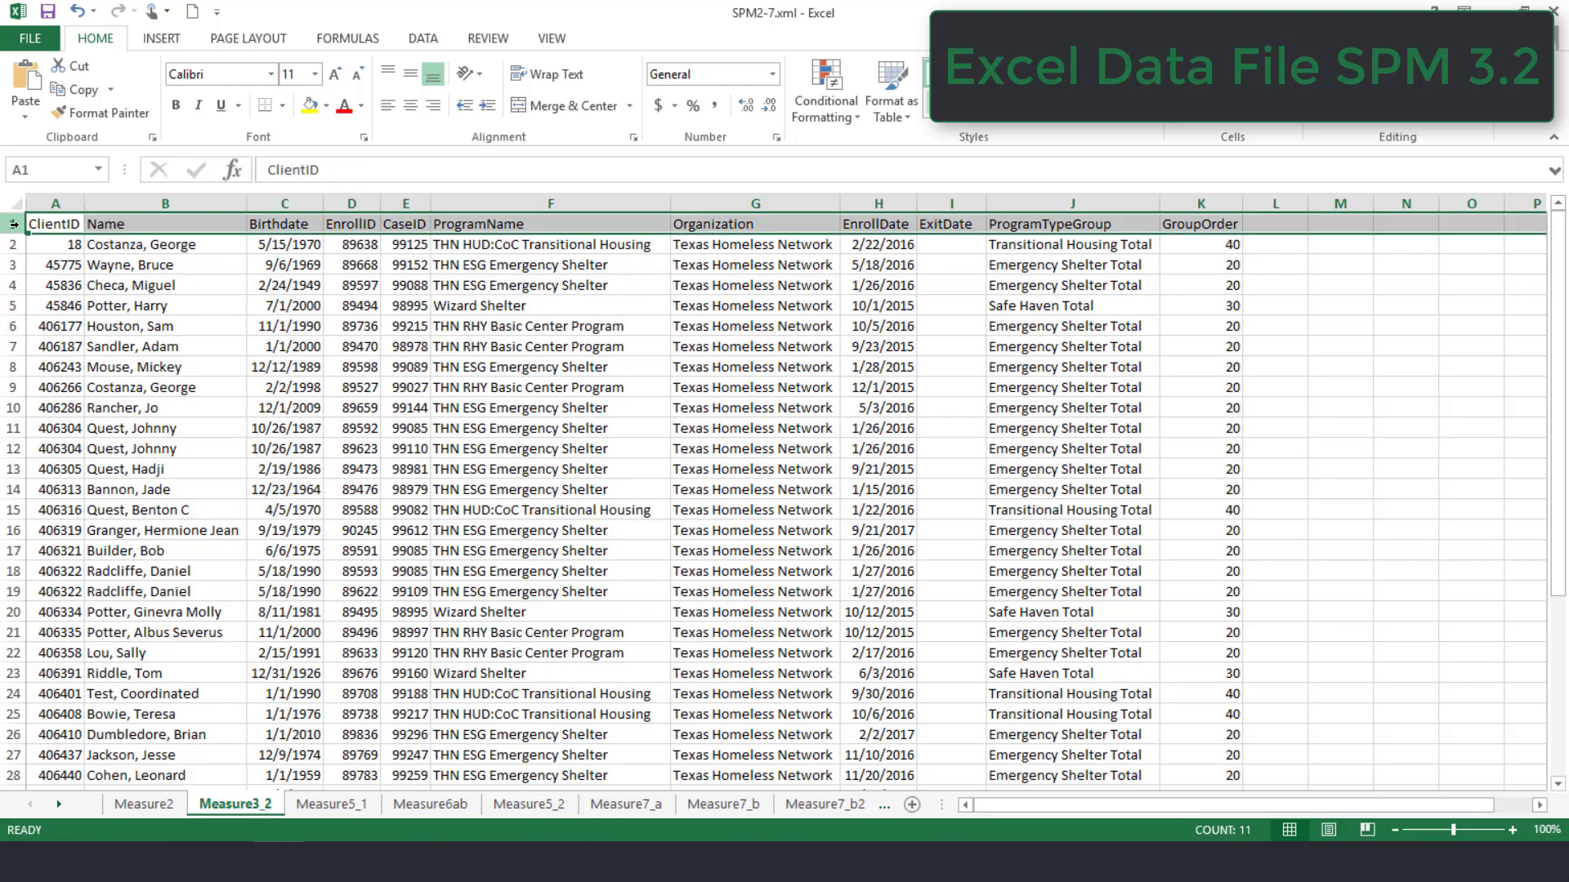
pyautogui.click(424, 39)
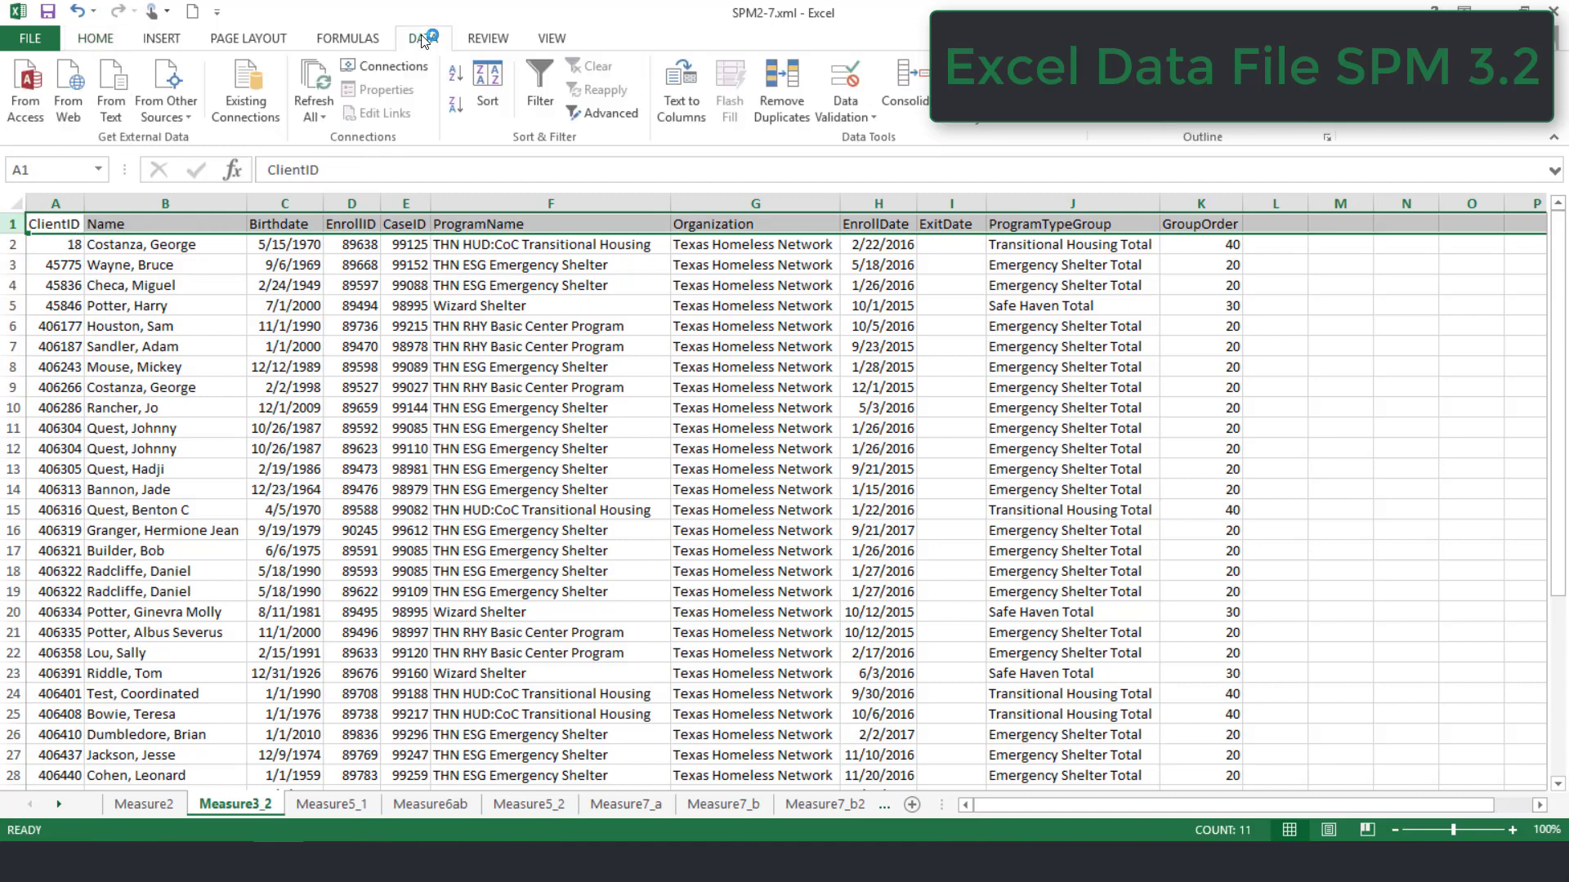
pyautogui.click(543, 83)
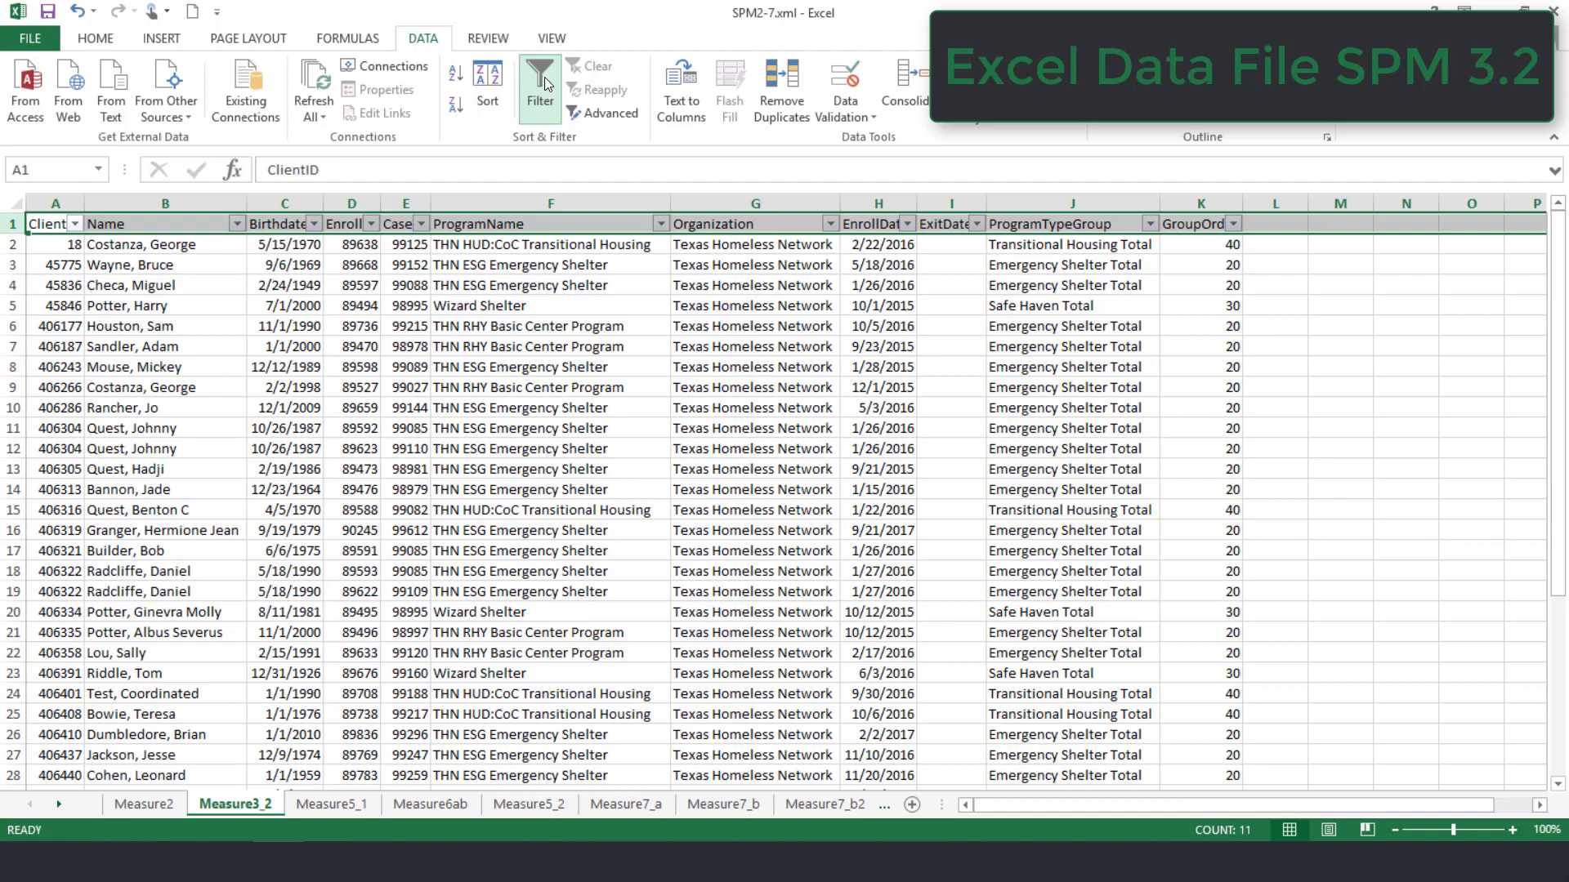
# Highlight duplicate values in the ClientID column with Light Red Fill with Dark Red Text
pyautogui.click(68, 196)
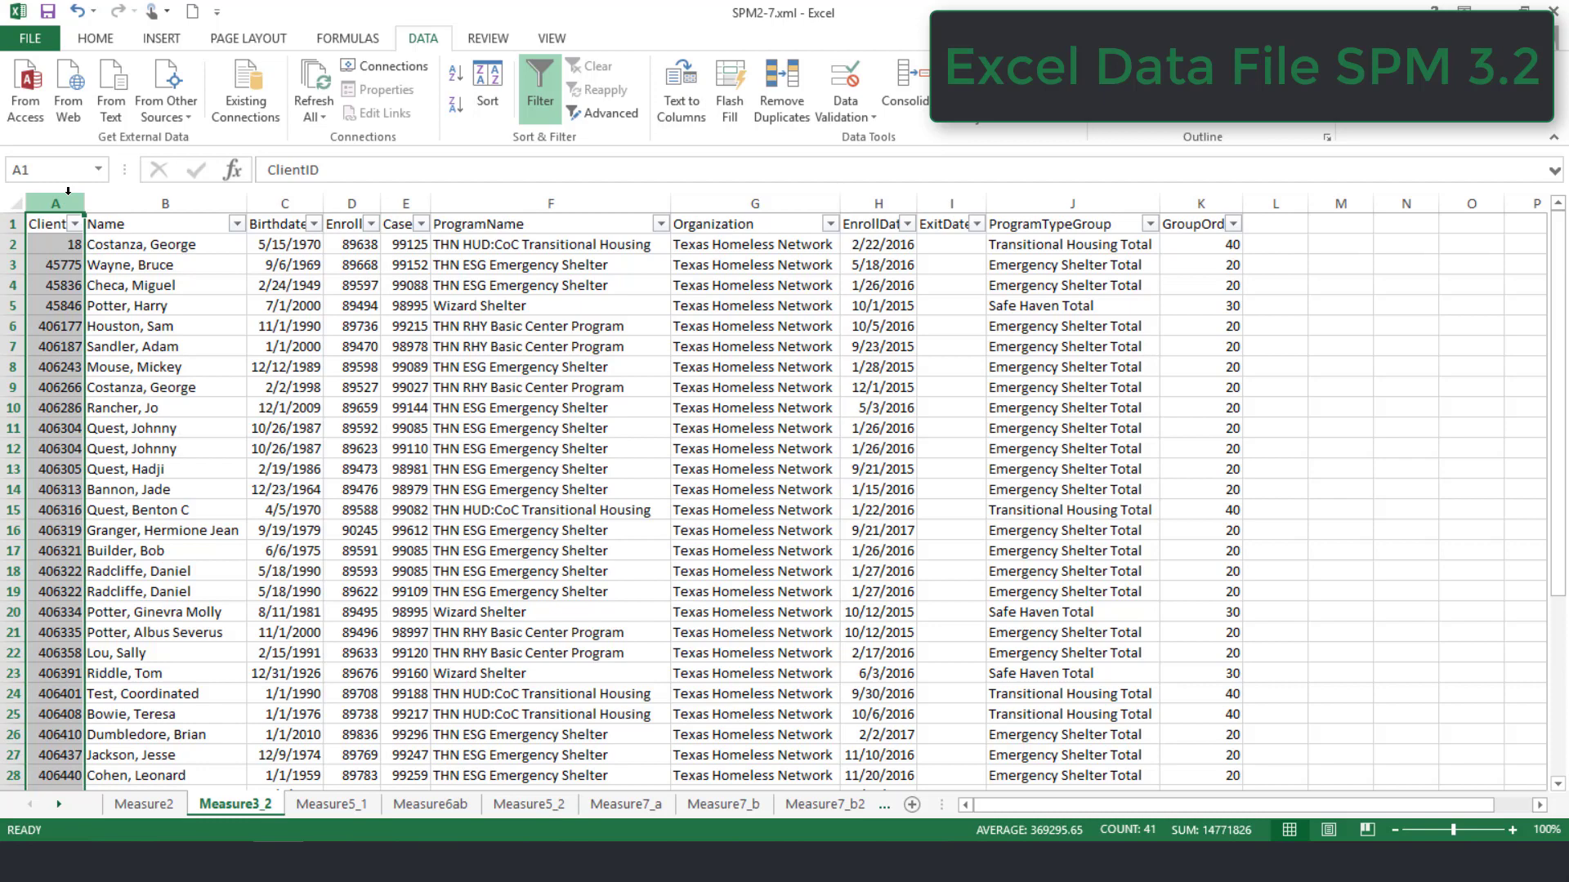
pyautogui.click(110, 38)
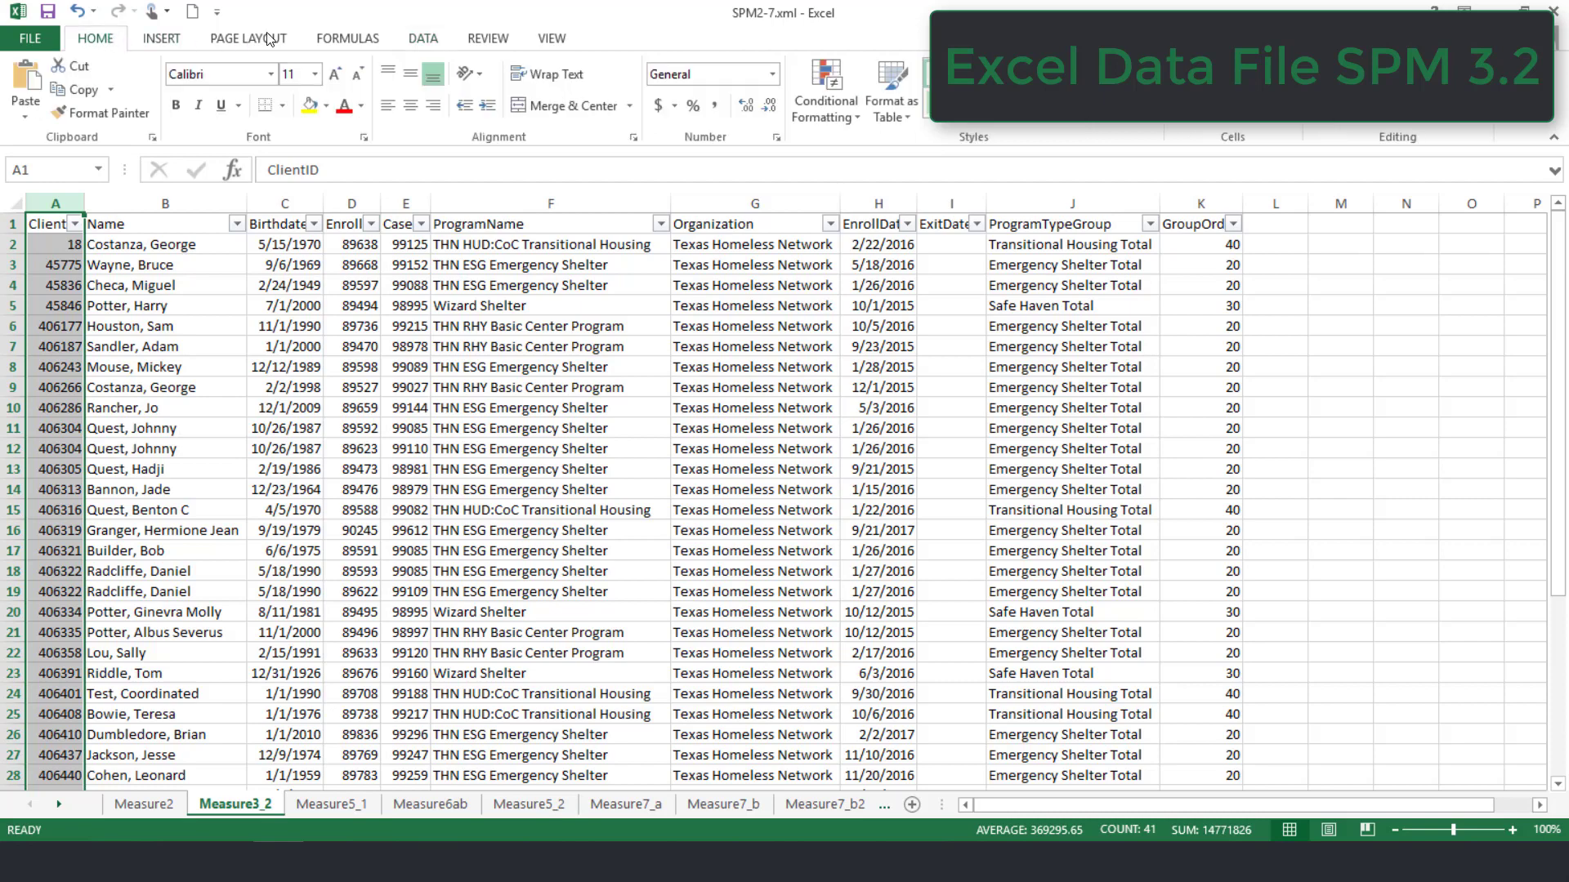
pyautogui.click(826, 101)
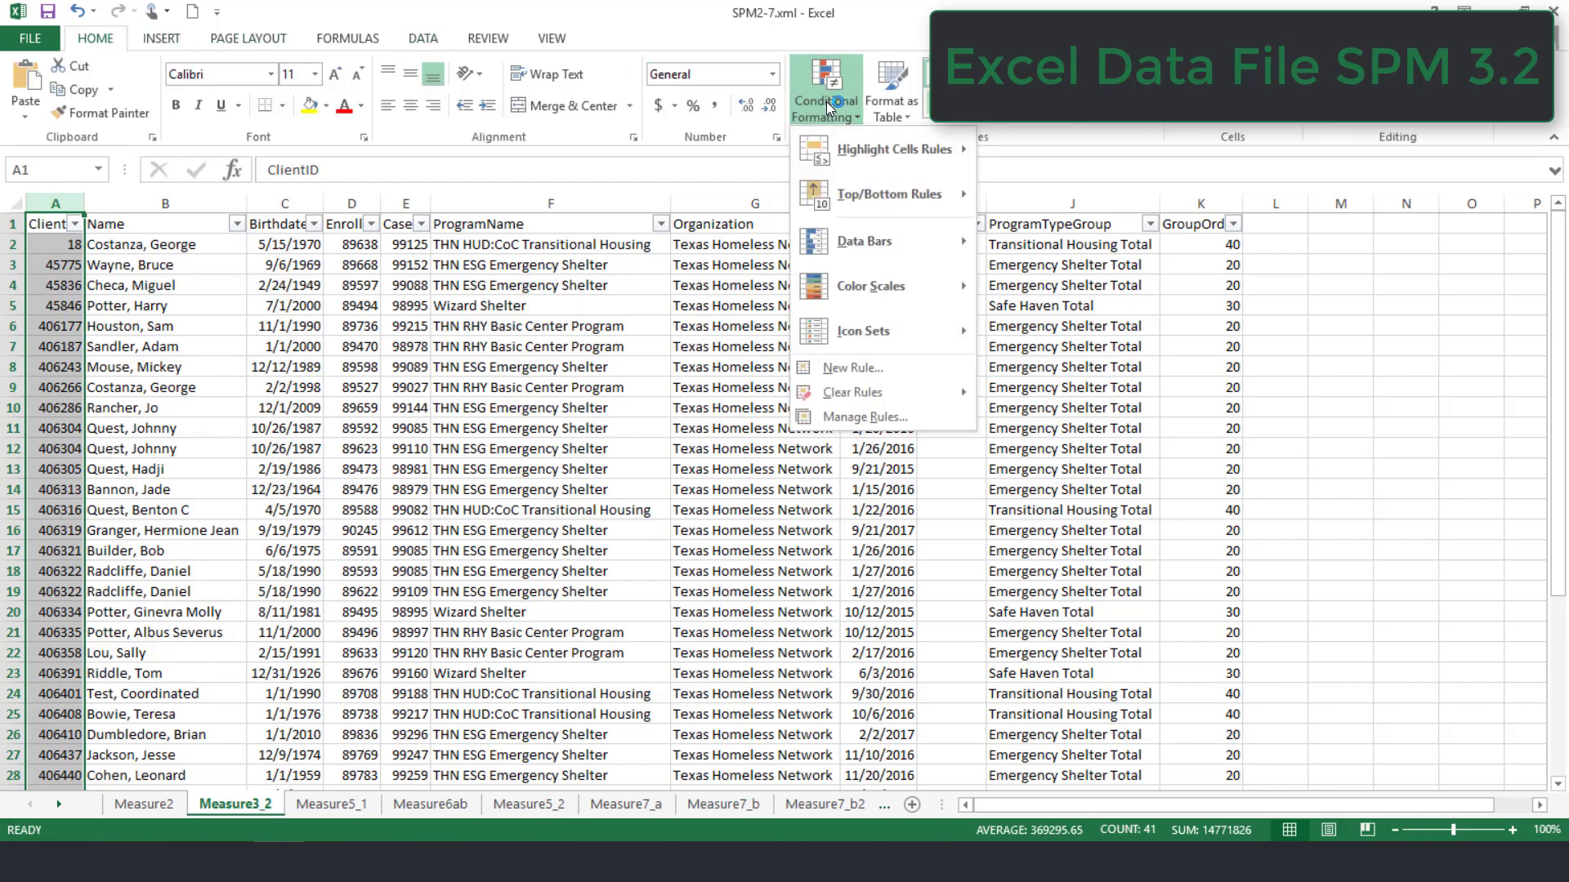
pyautogui.moveTo(871, 151)
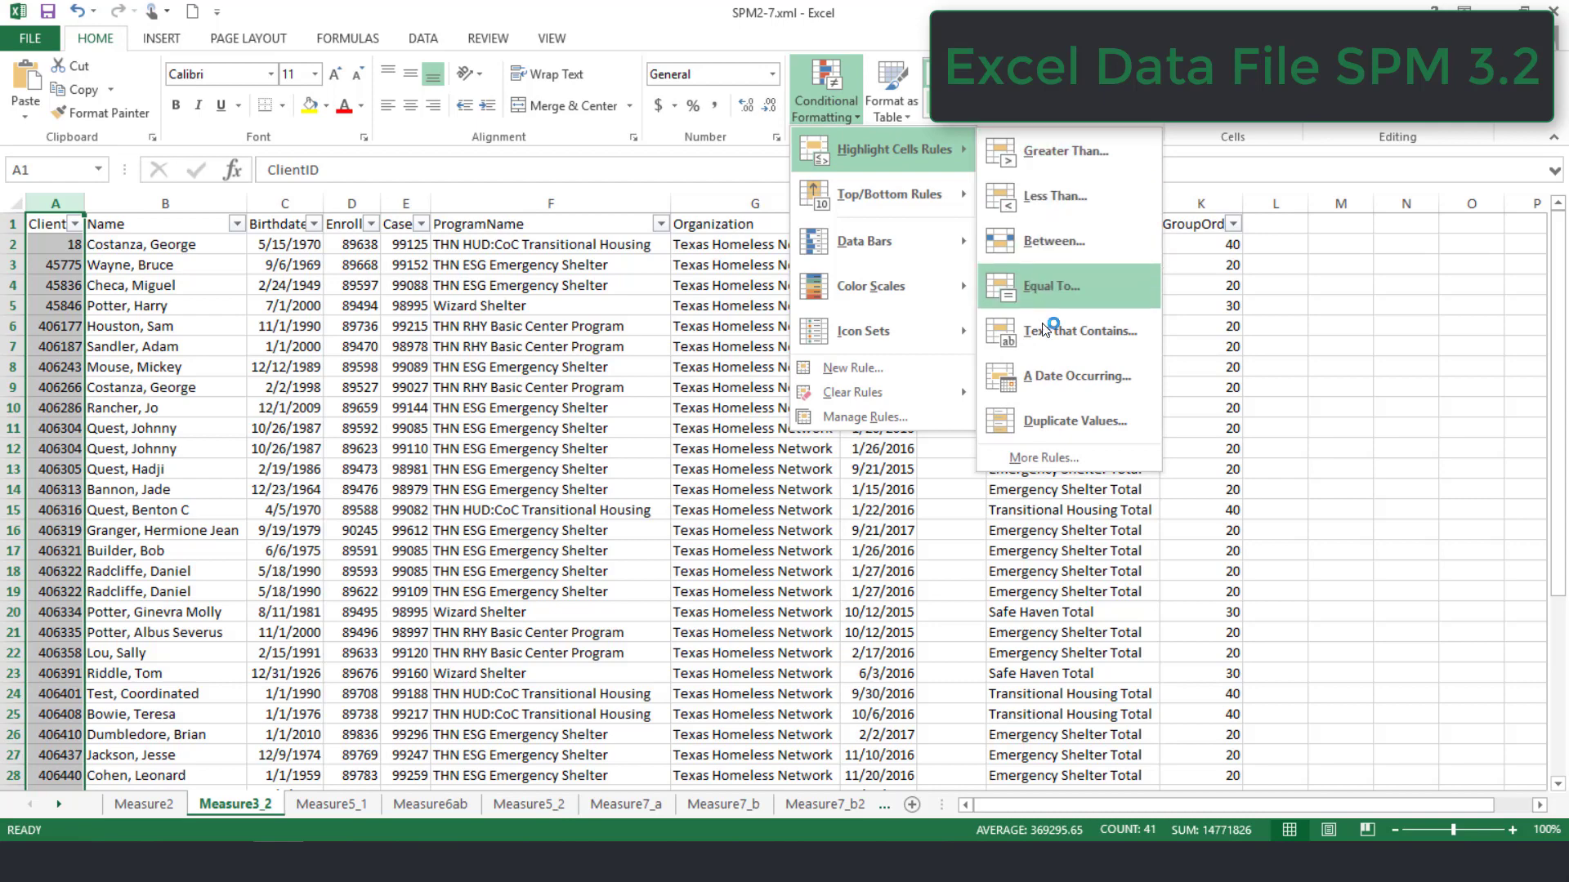
pyautogui.click(1041, 423)
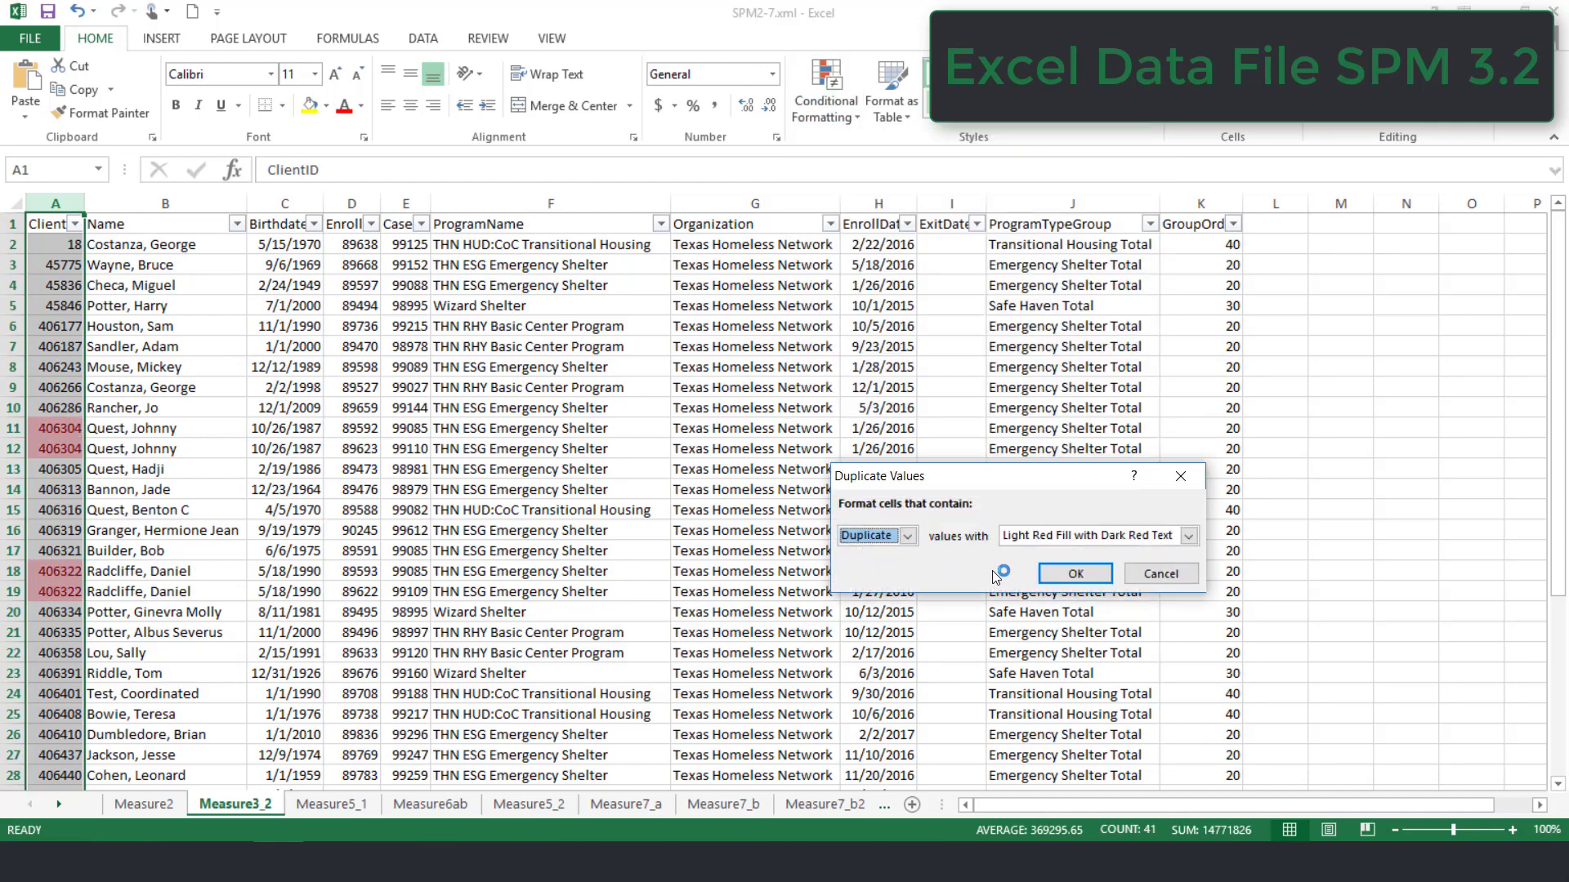
pyautogui.click(1046, 574)
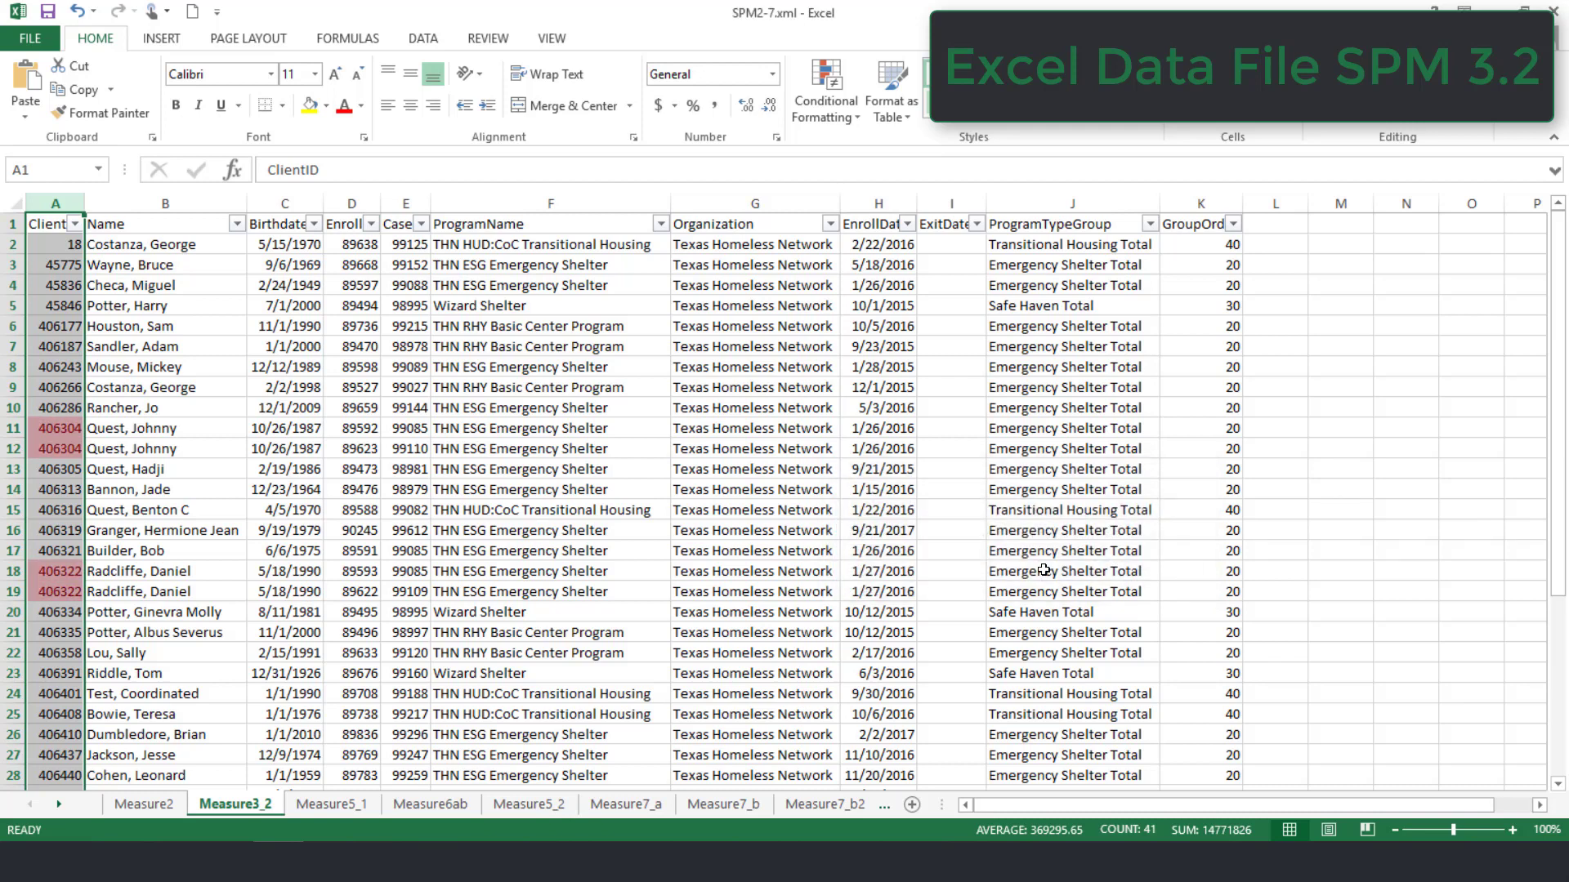
# Filter the ClientID column by the light red cell color and compare the enrollment dates of the duplicate clients
pyautogui.click(75, 224)
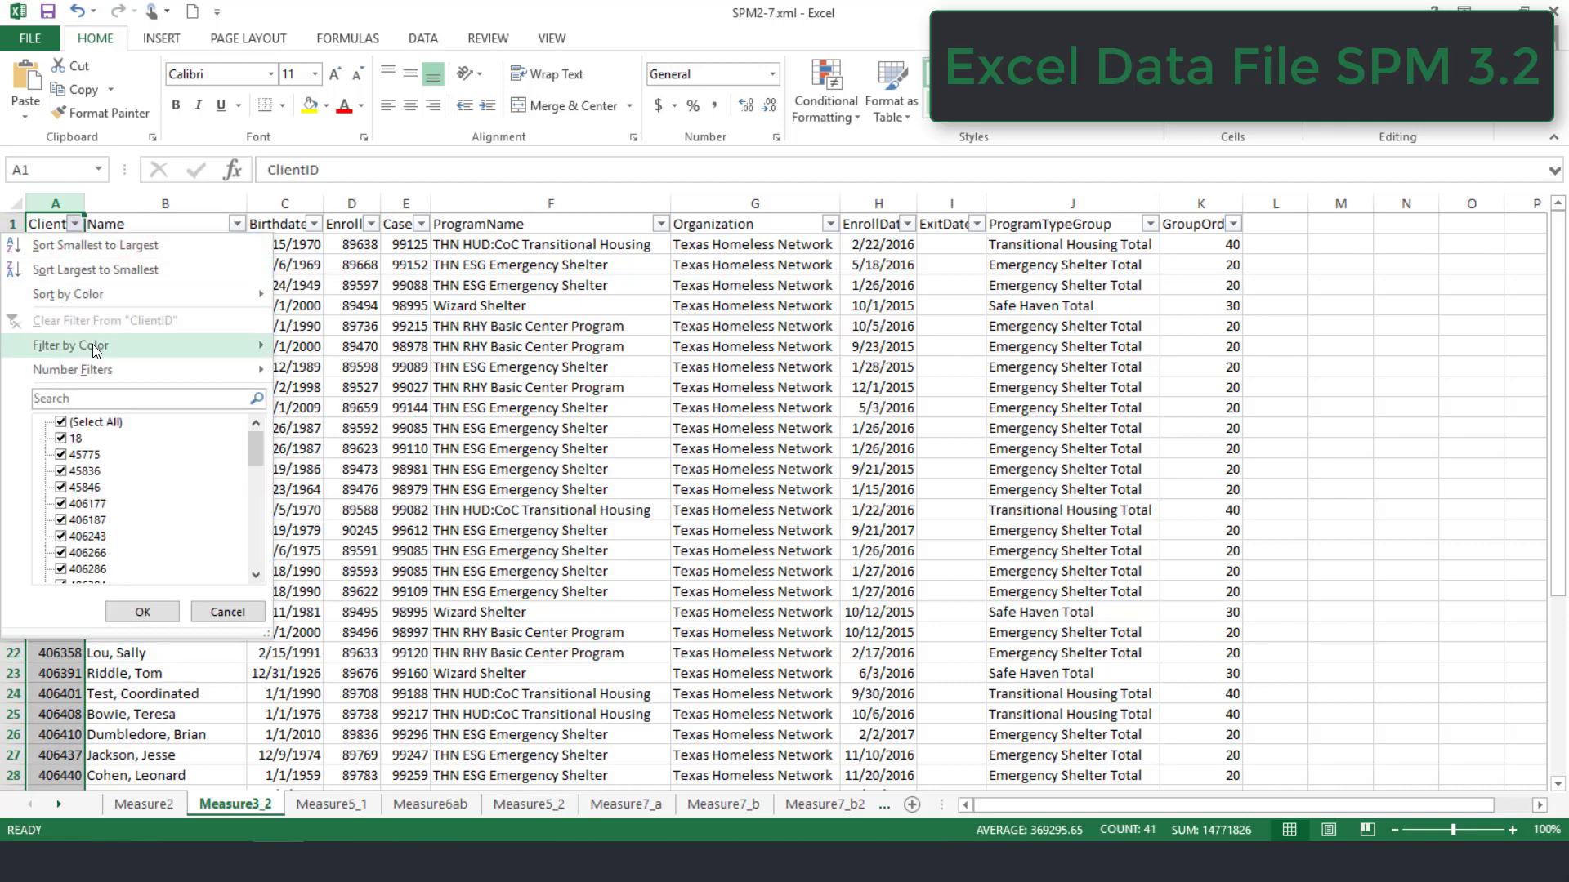
pyautogui.moveTo(178, 343)
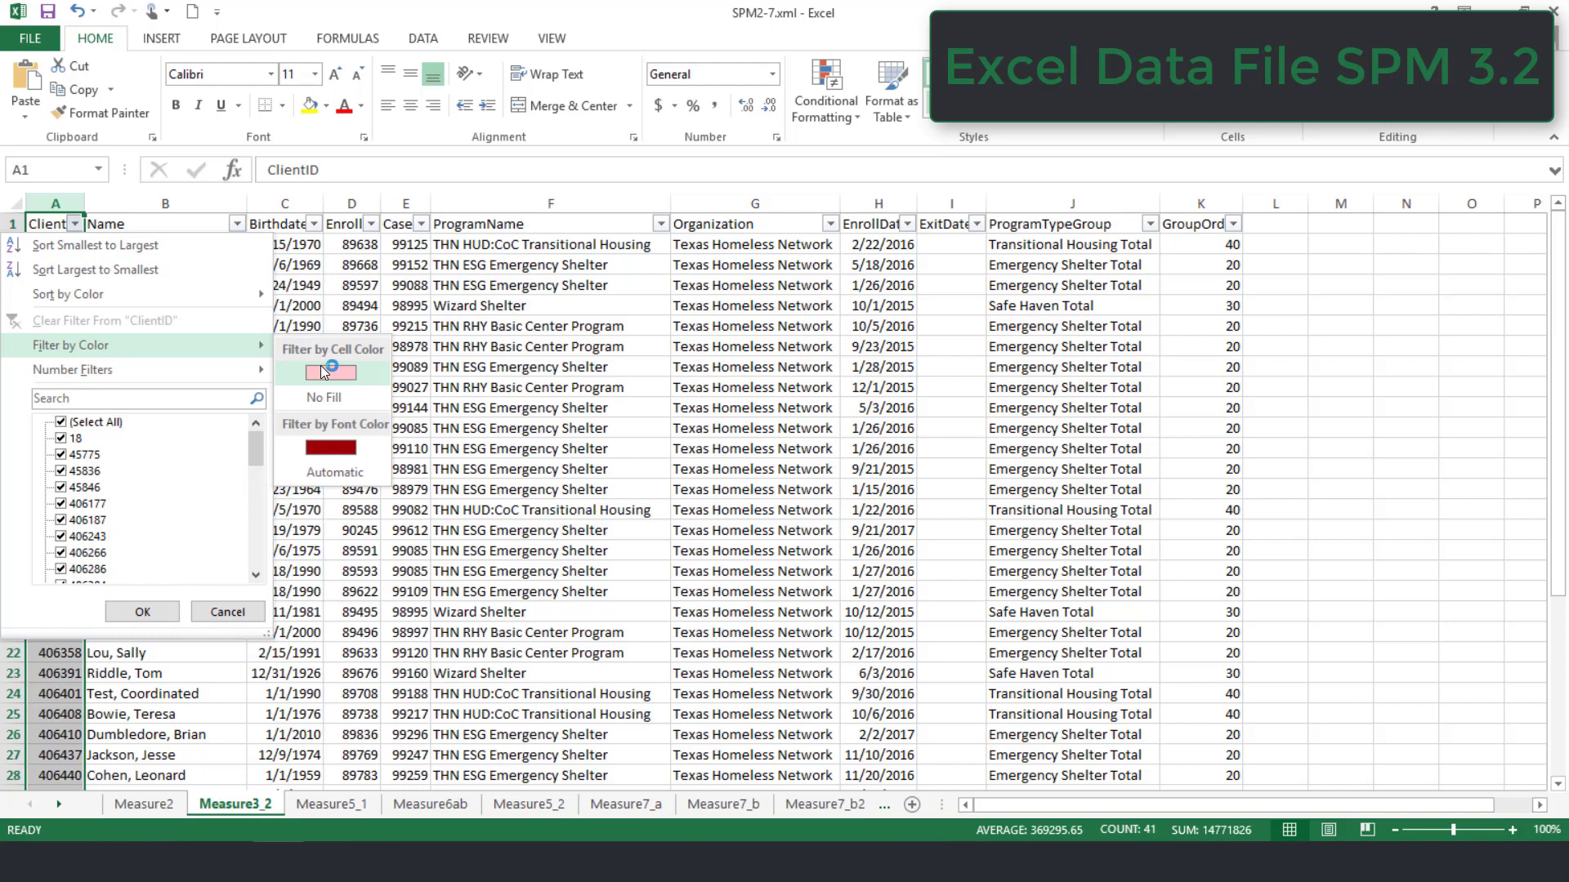
pyautogui.click(324, 370)
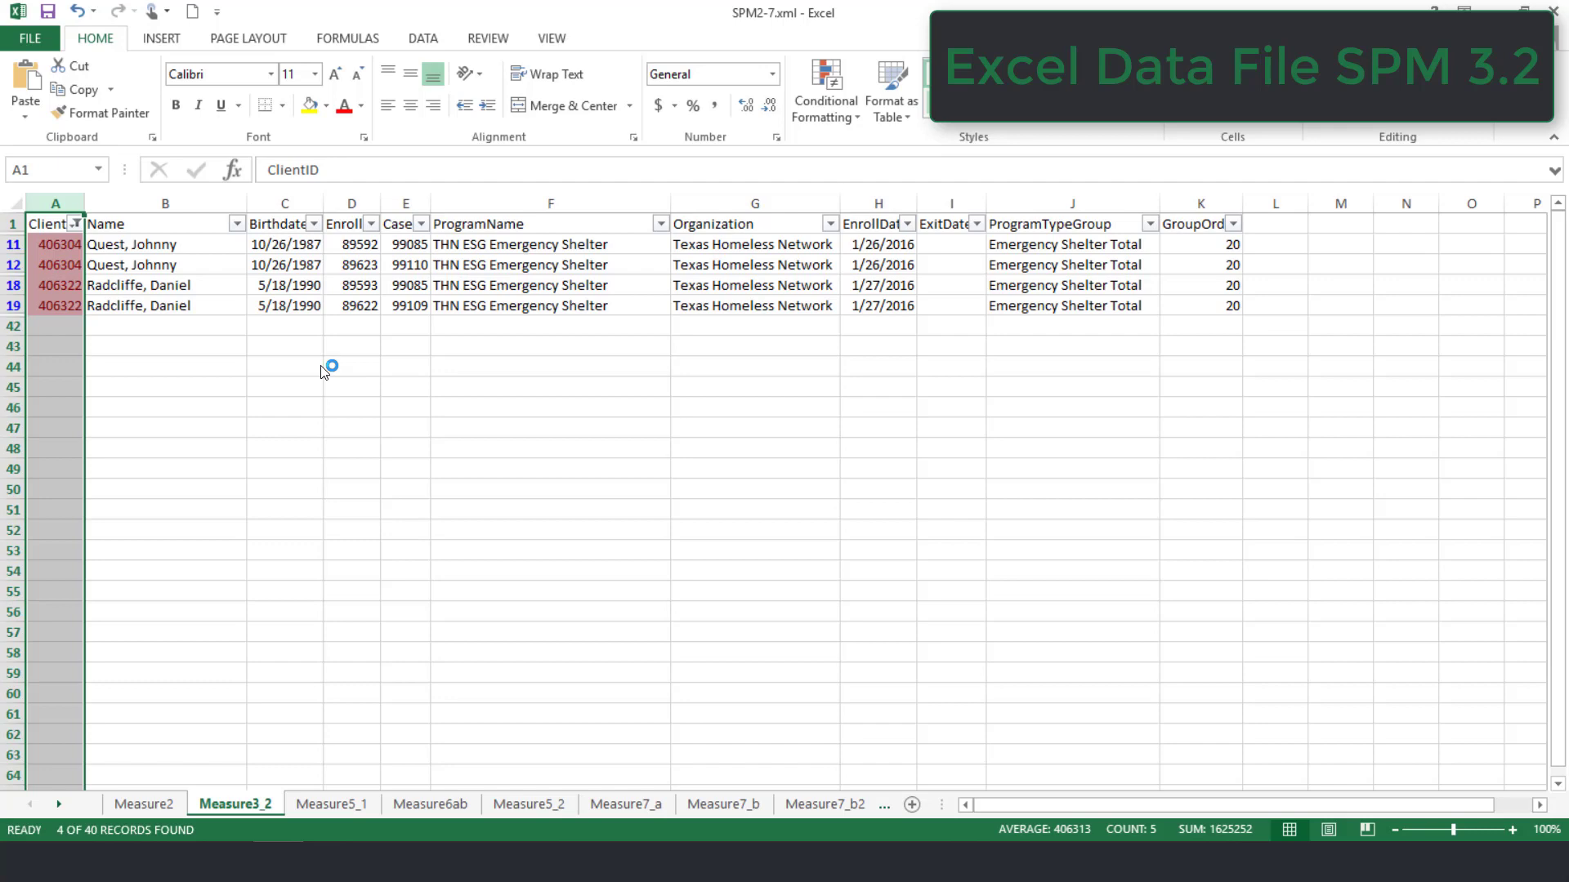
pyautogui.click(321, 367)
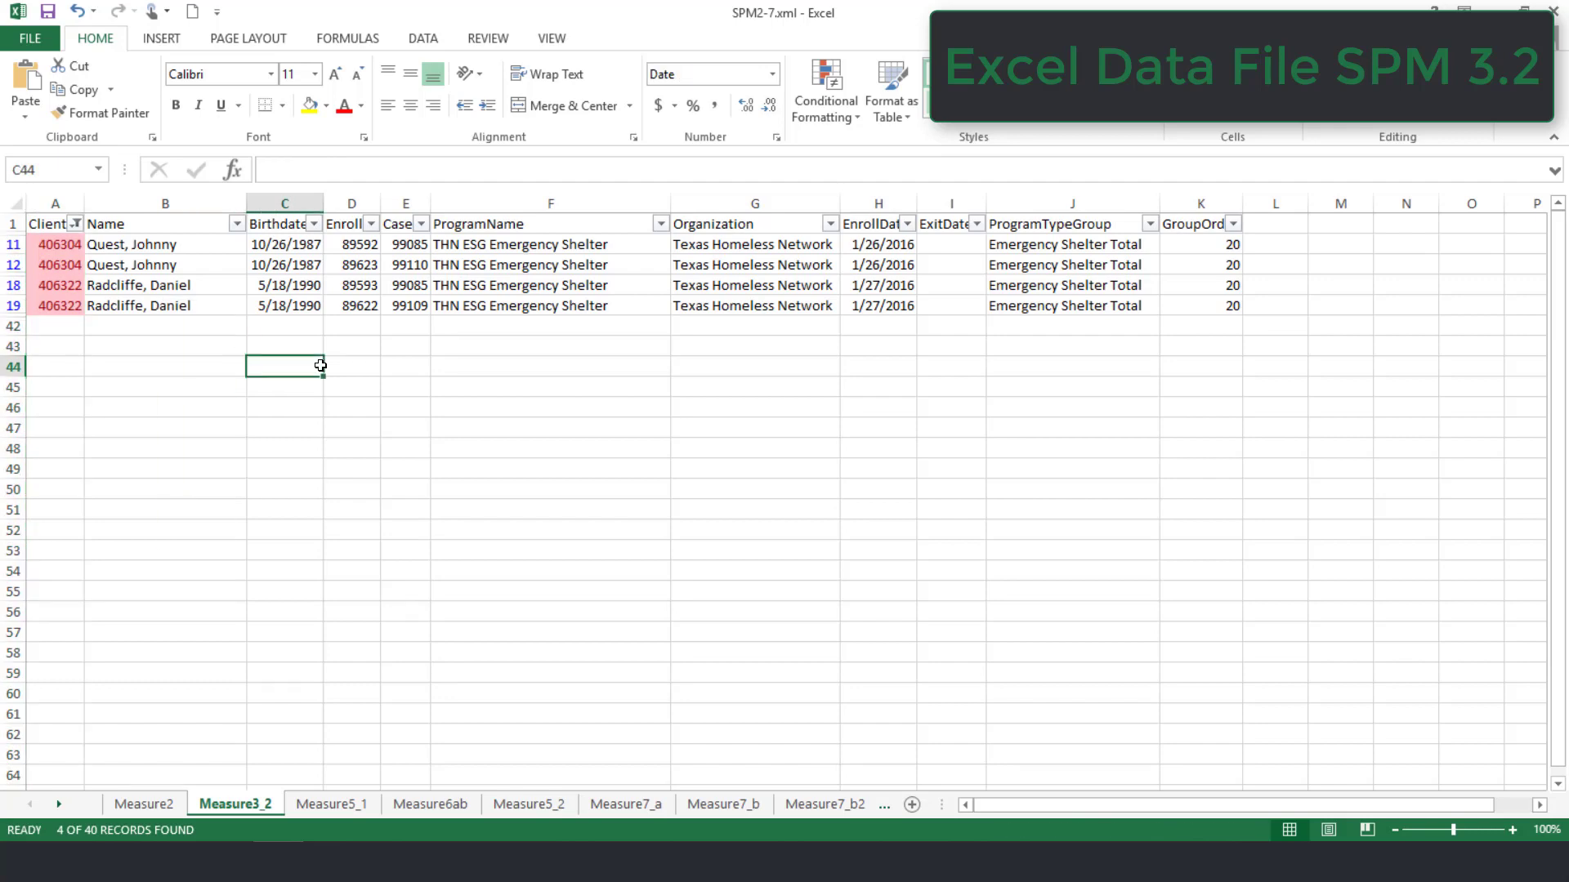
pyautogui.moveTo(885, 244); pyautogui.dragTo(897, 307)
pyautogui.click(912, 330)
pyautogui.click(887, 343)
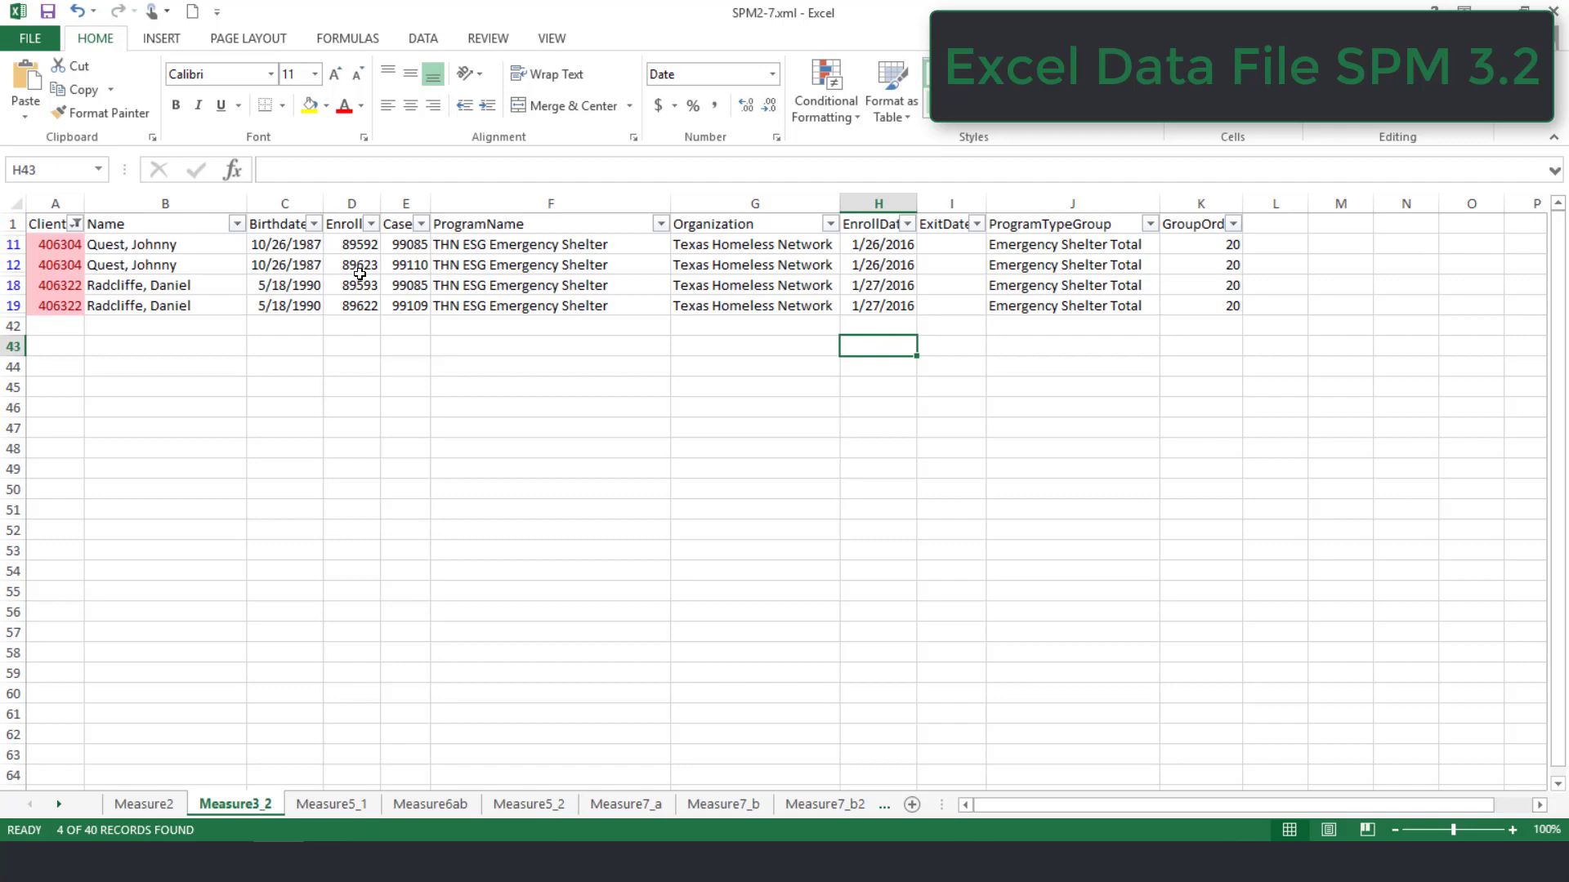
# Remove the cell color filter from the ClientID column
pyautogui.click(75, 223)
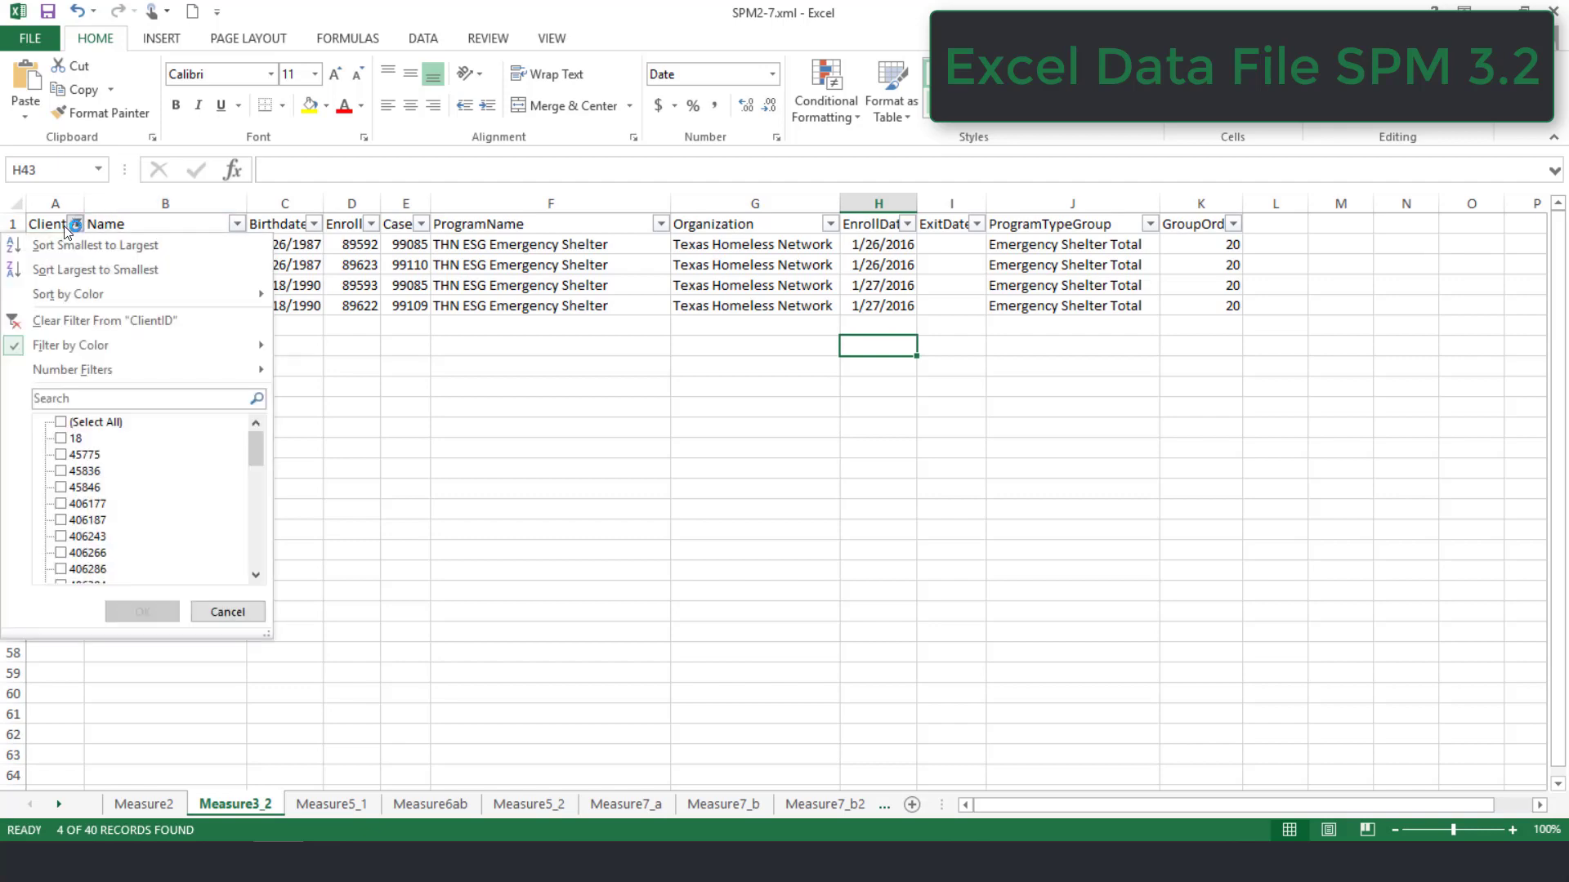
pyautogui.moveTo(90, 346)
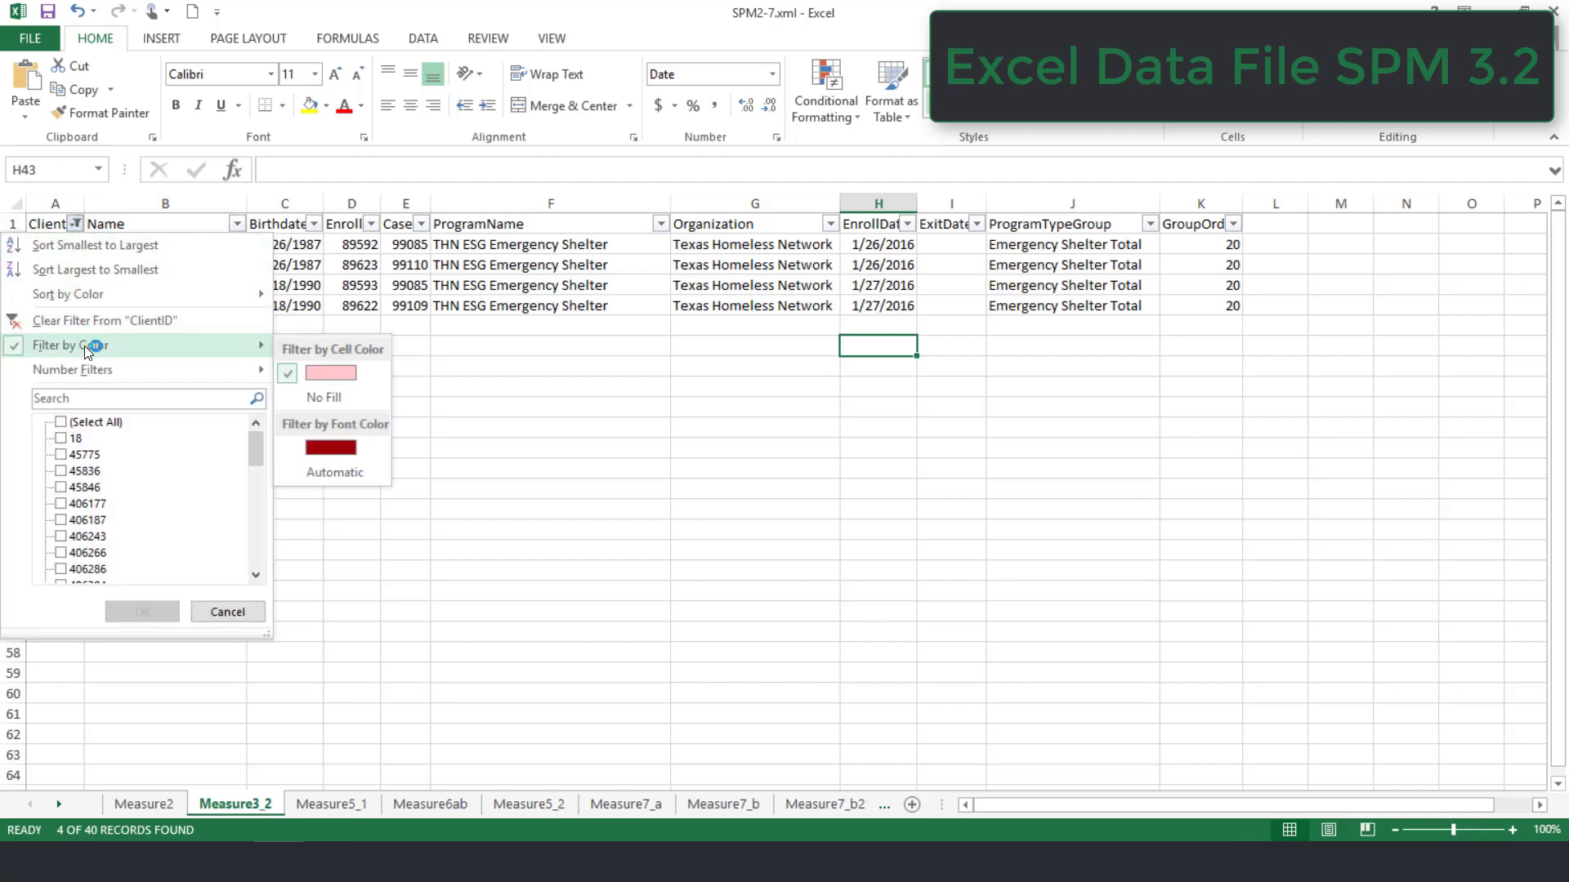
pyautogui.click(296, 370)
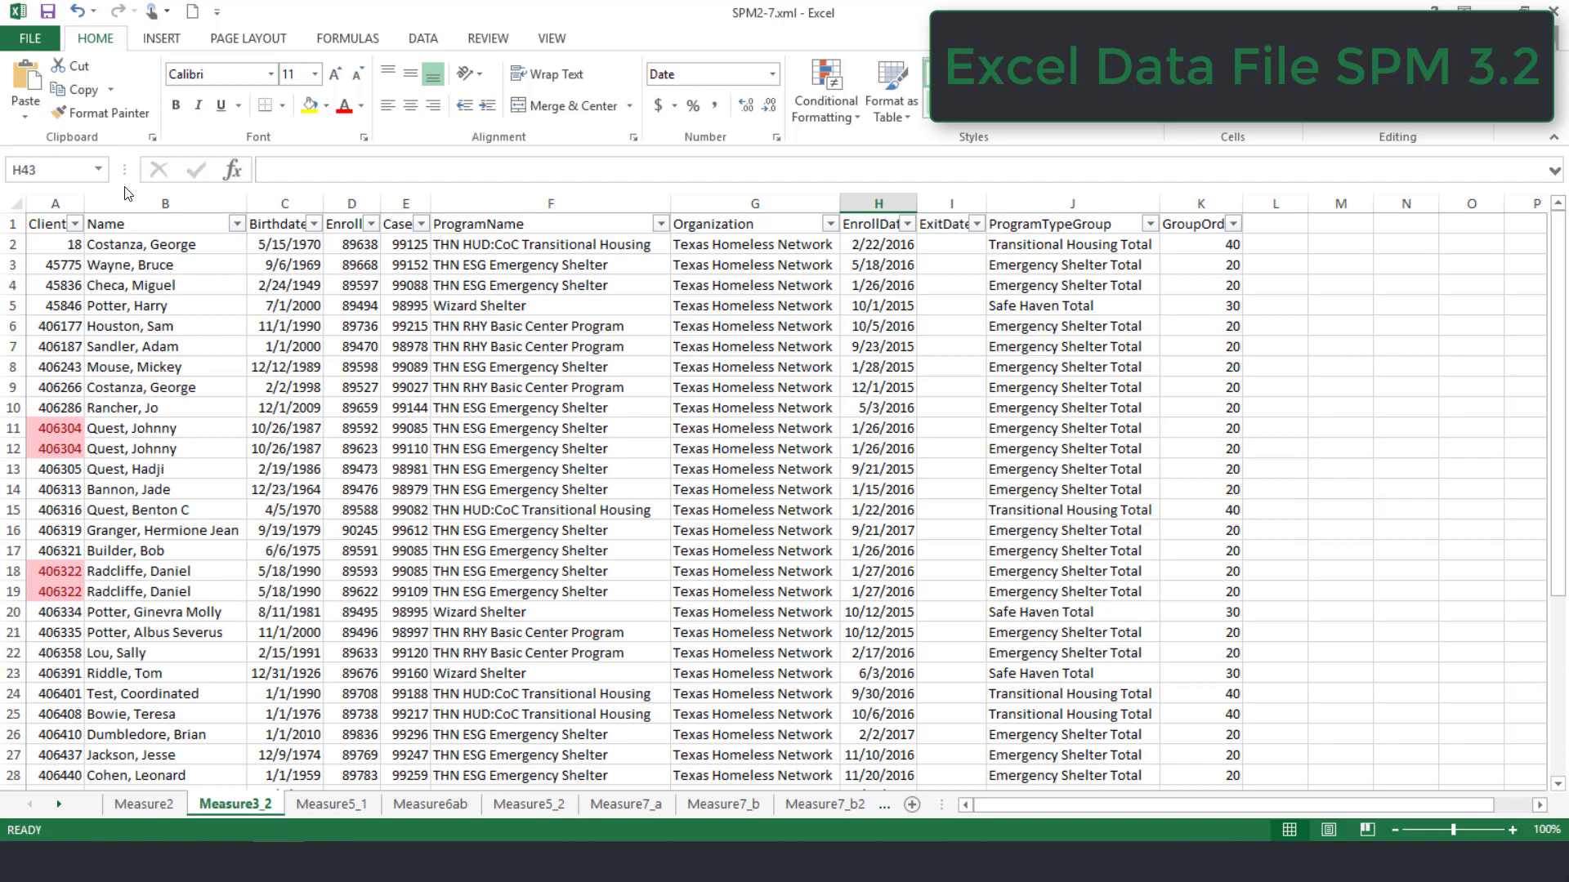
# Clear the conditional formatting rules from the ClientID column
pyautogui.click(57, 203)
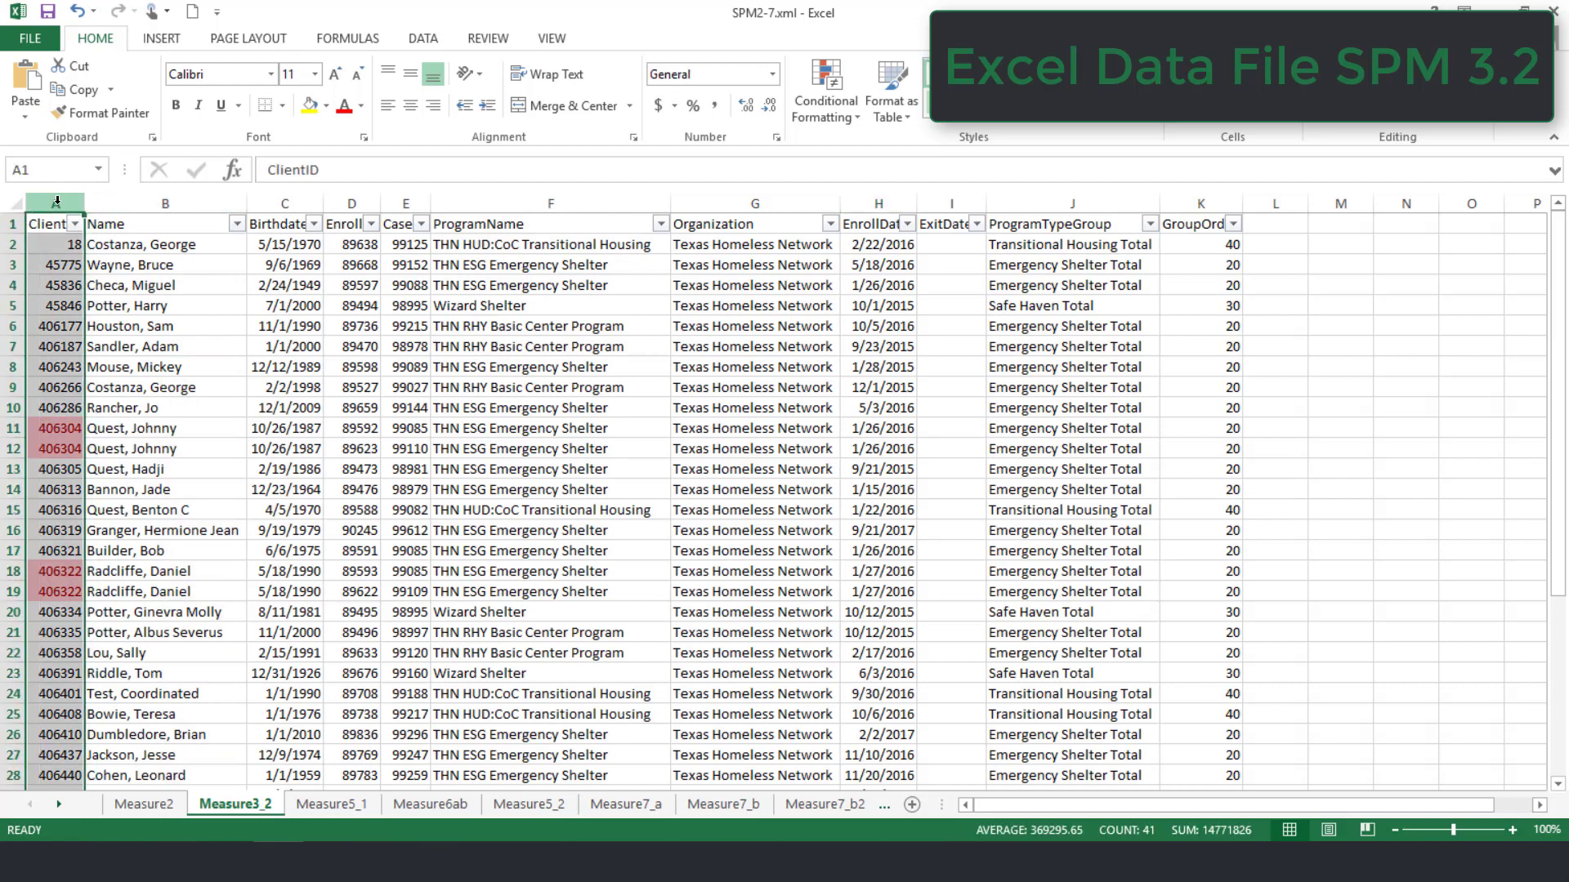
pyautogui.click(832, 105)
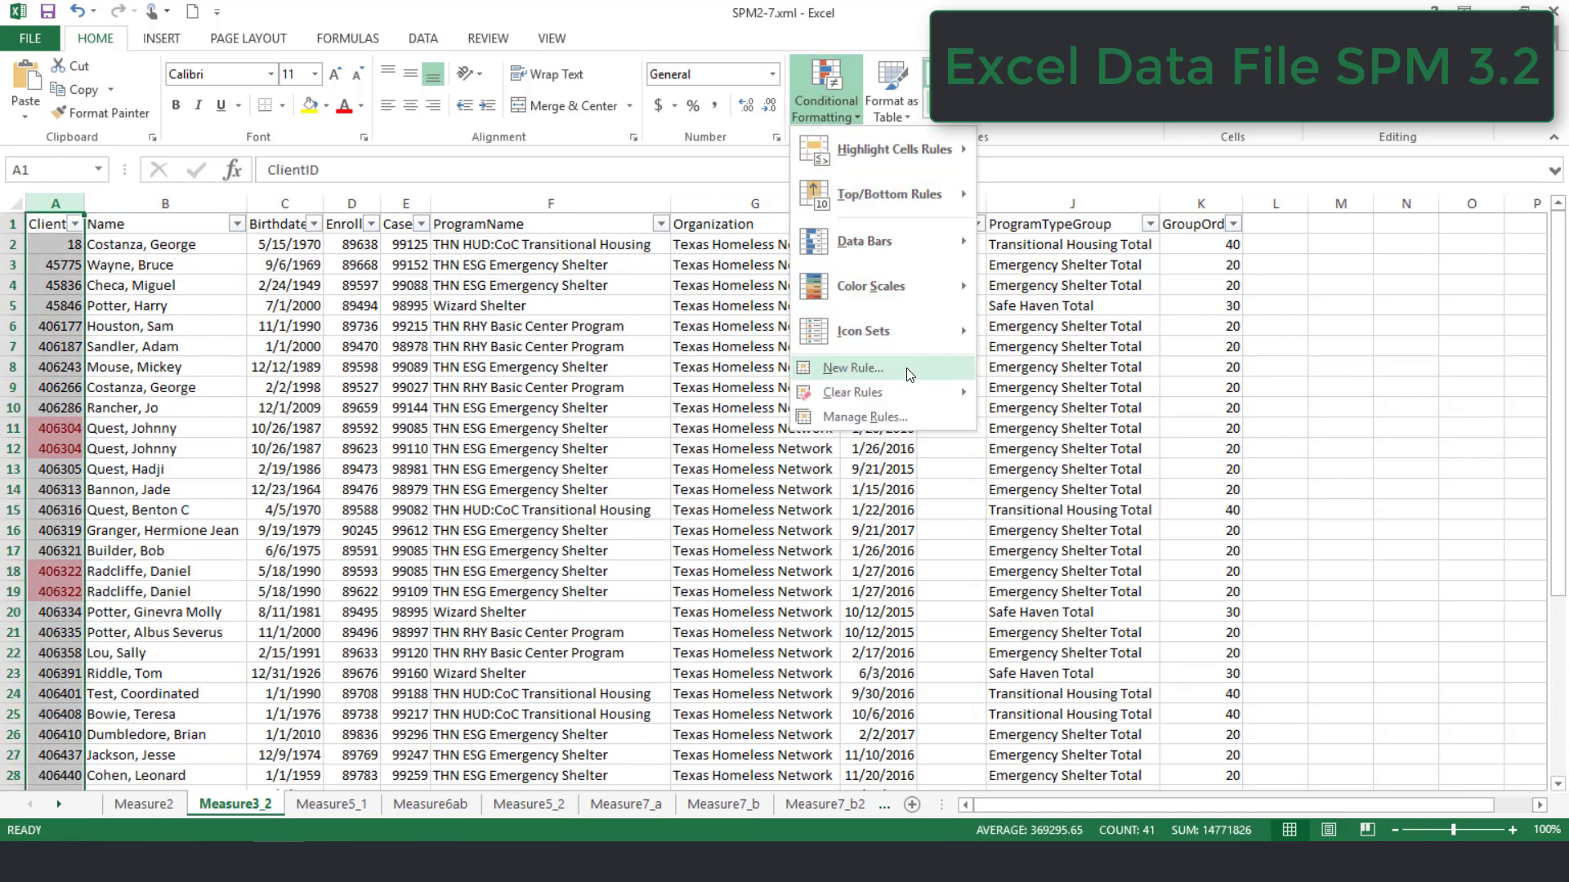
pyautogui.moveTo(898, 391)
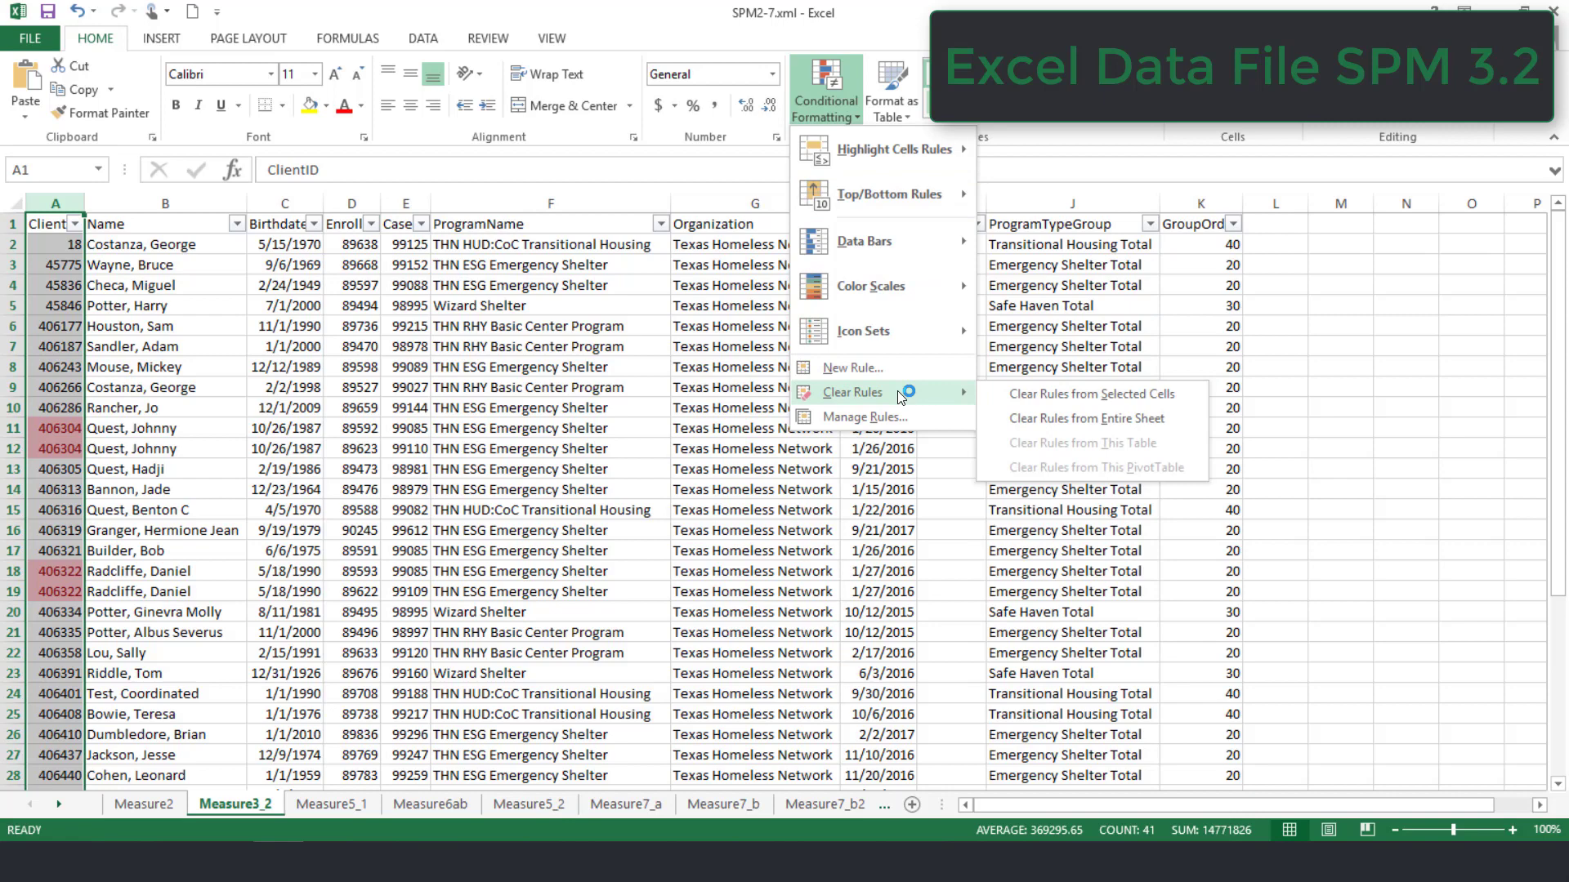
pyautogui.click(1003, 391)
pyautogui.click(1003, 391)
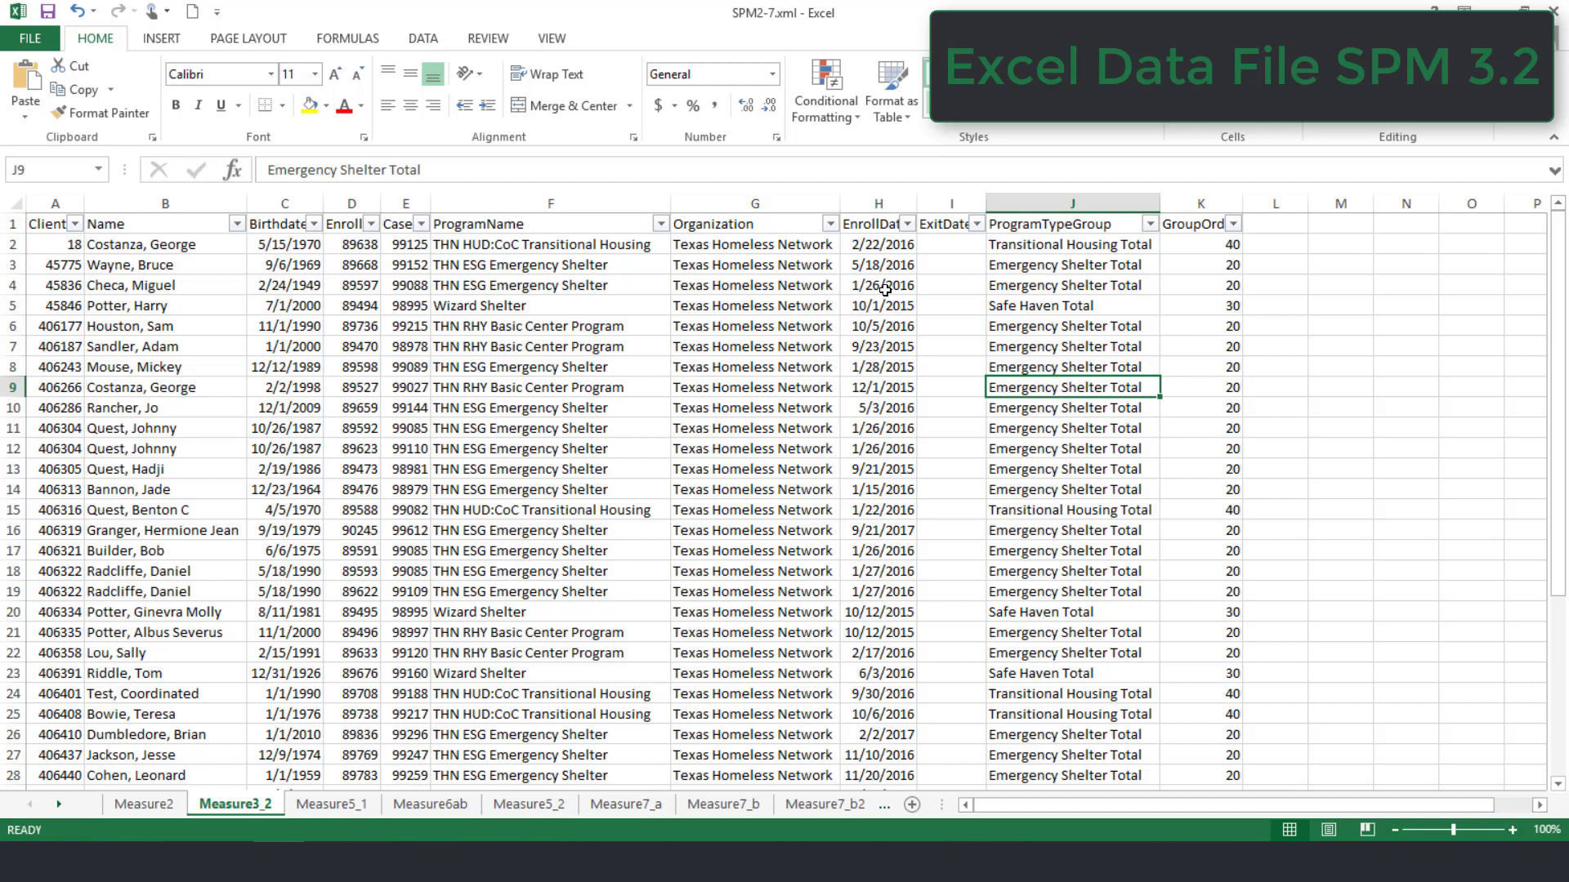
# Filter out EnrollDate values from 2018 and October 2017, and keep the records with a blank ExitDate
pyautogui.click(907, 223)
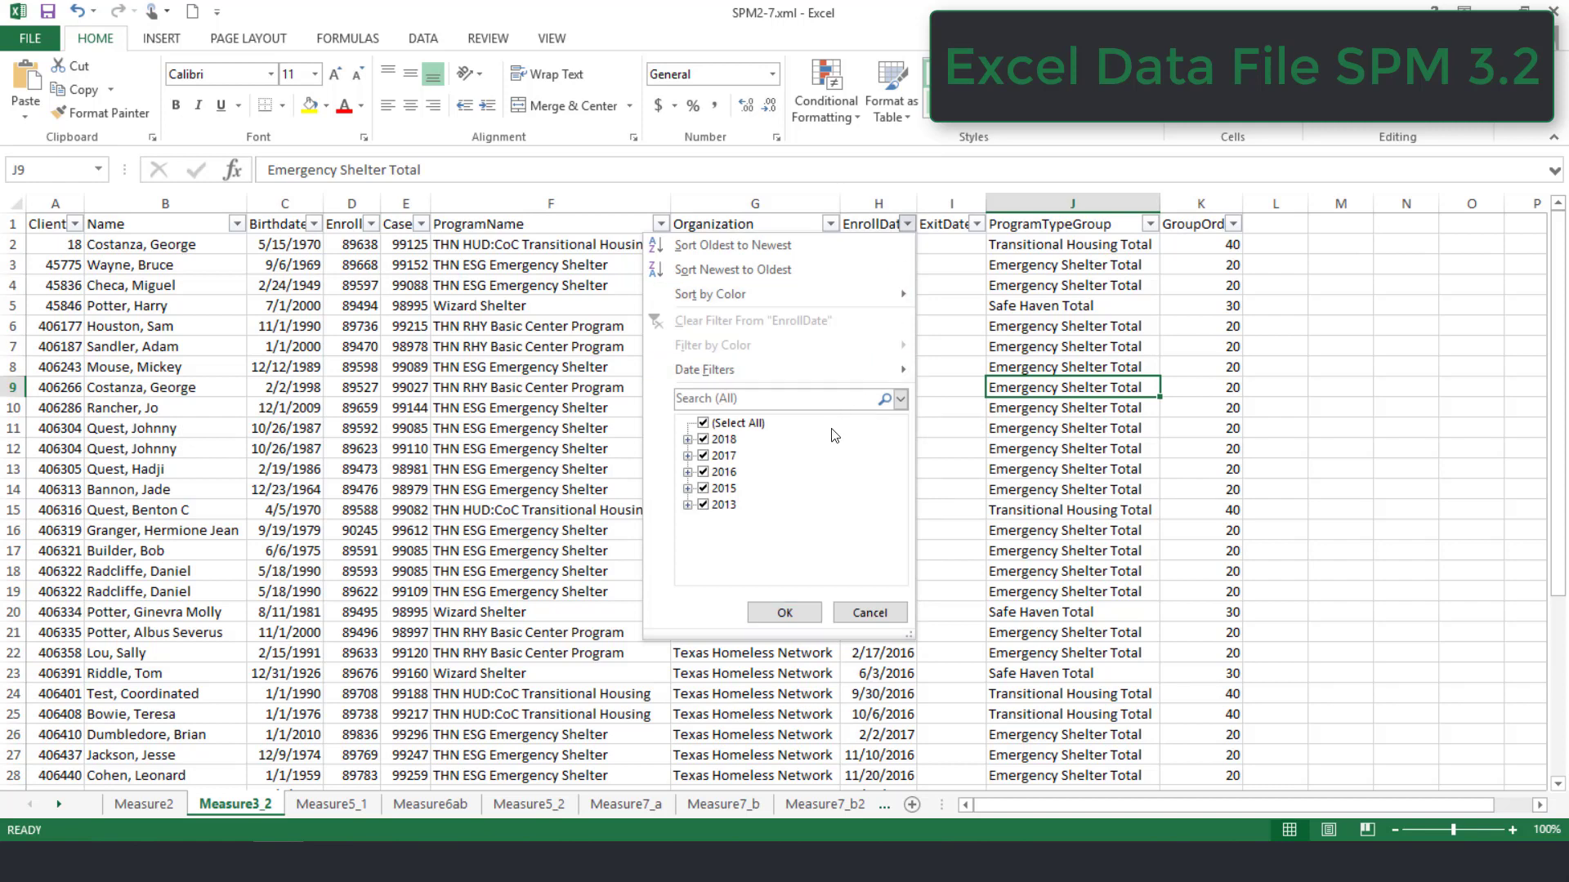
pyautogui.click(727, 440)
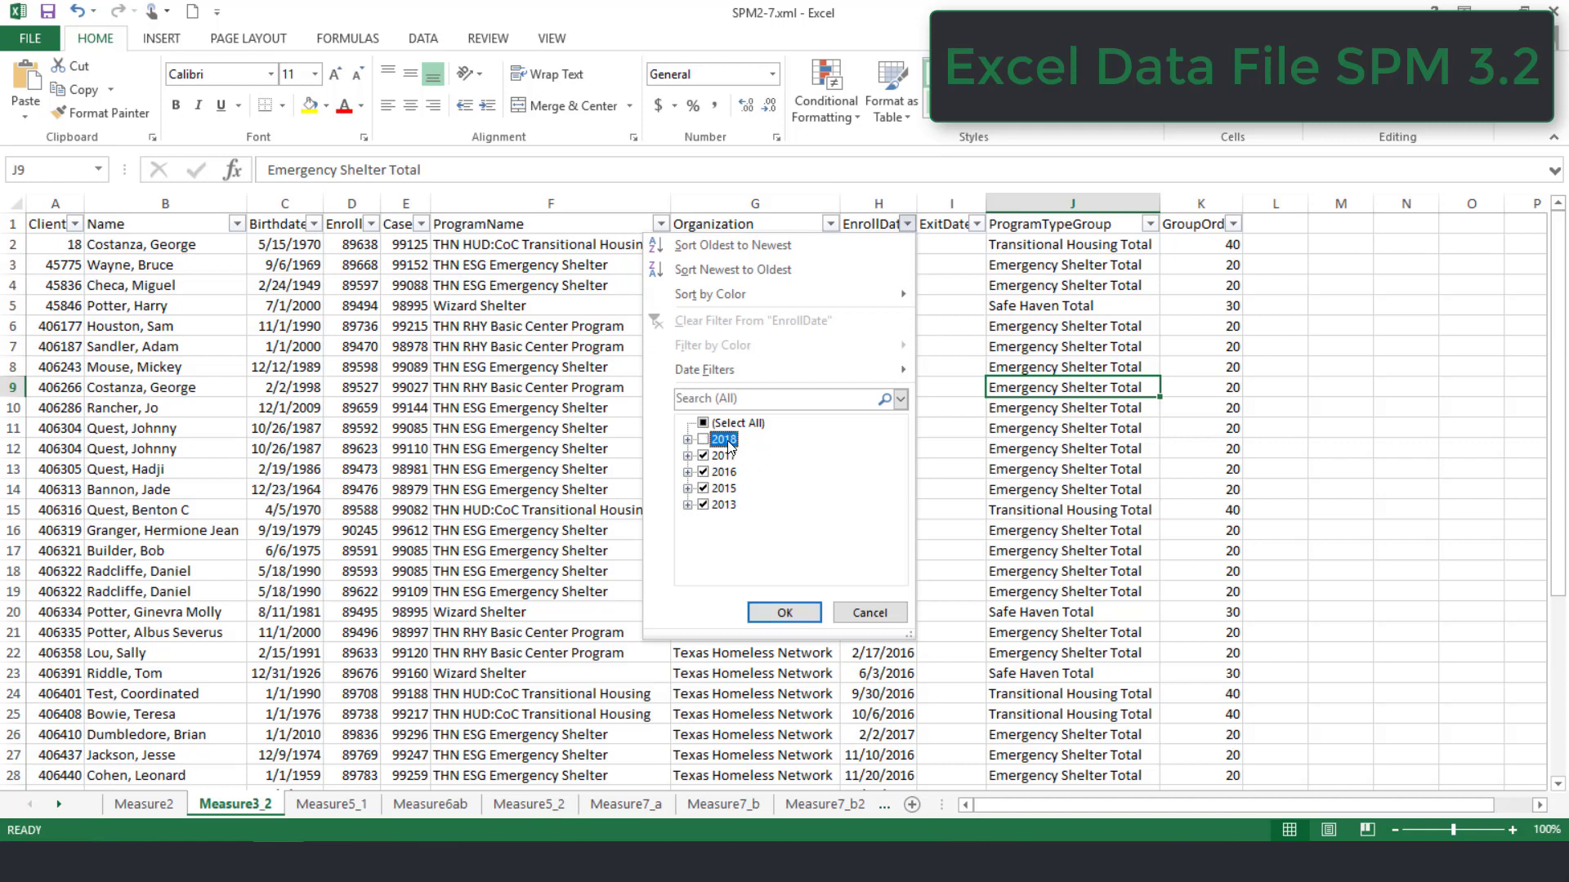
pyautogui.click(689, 456)
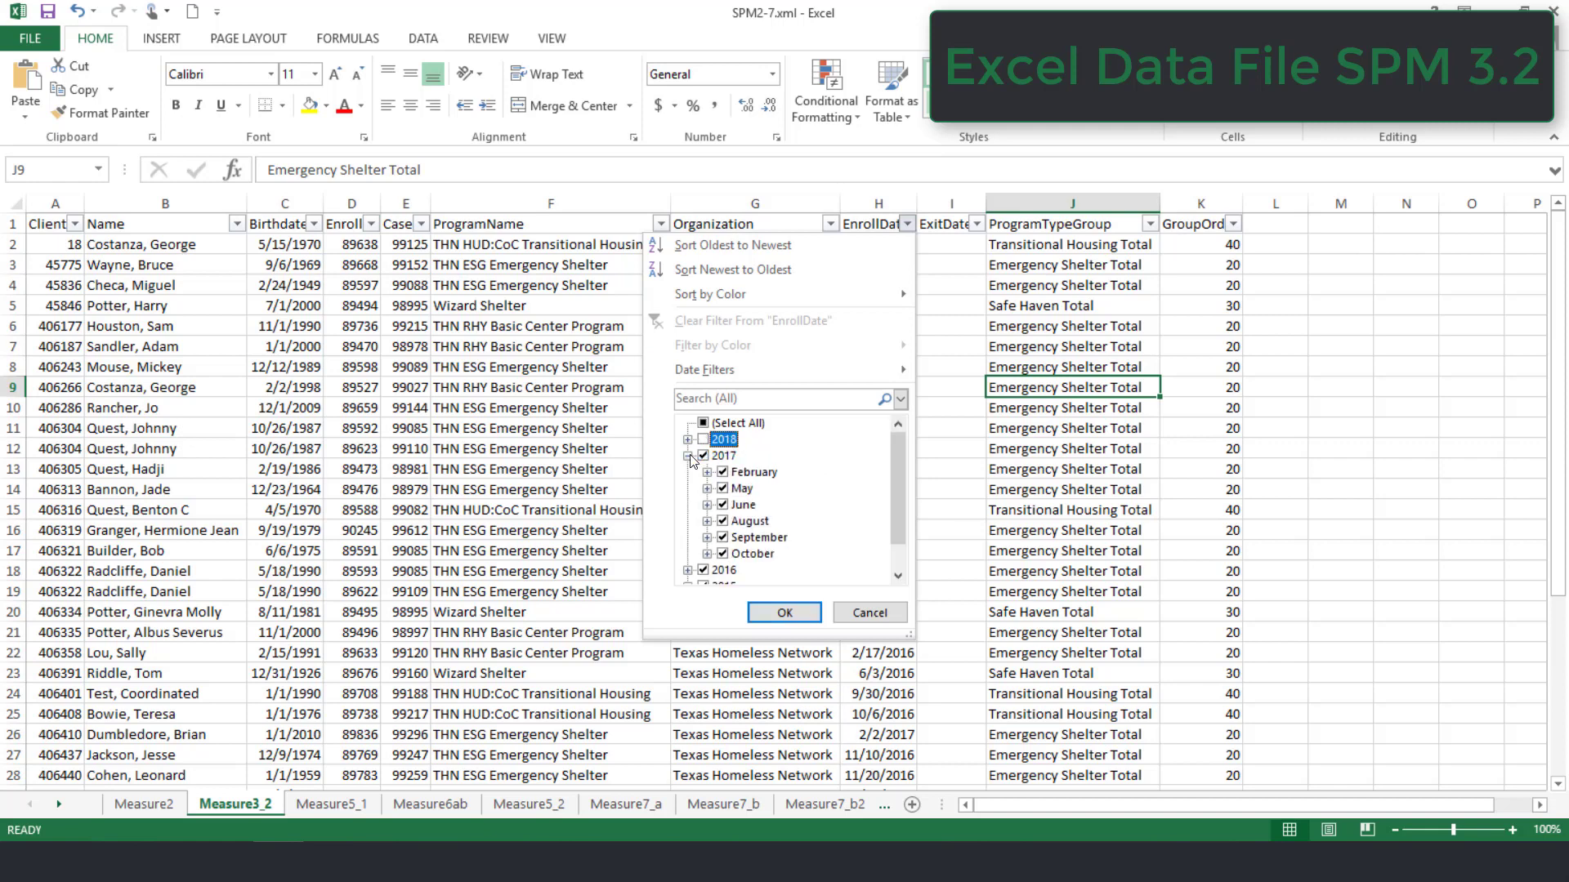
pyautogui.click(767, 560)
pyautogui.click(780, 613)
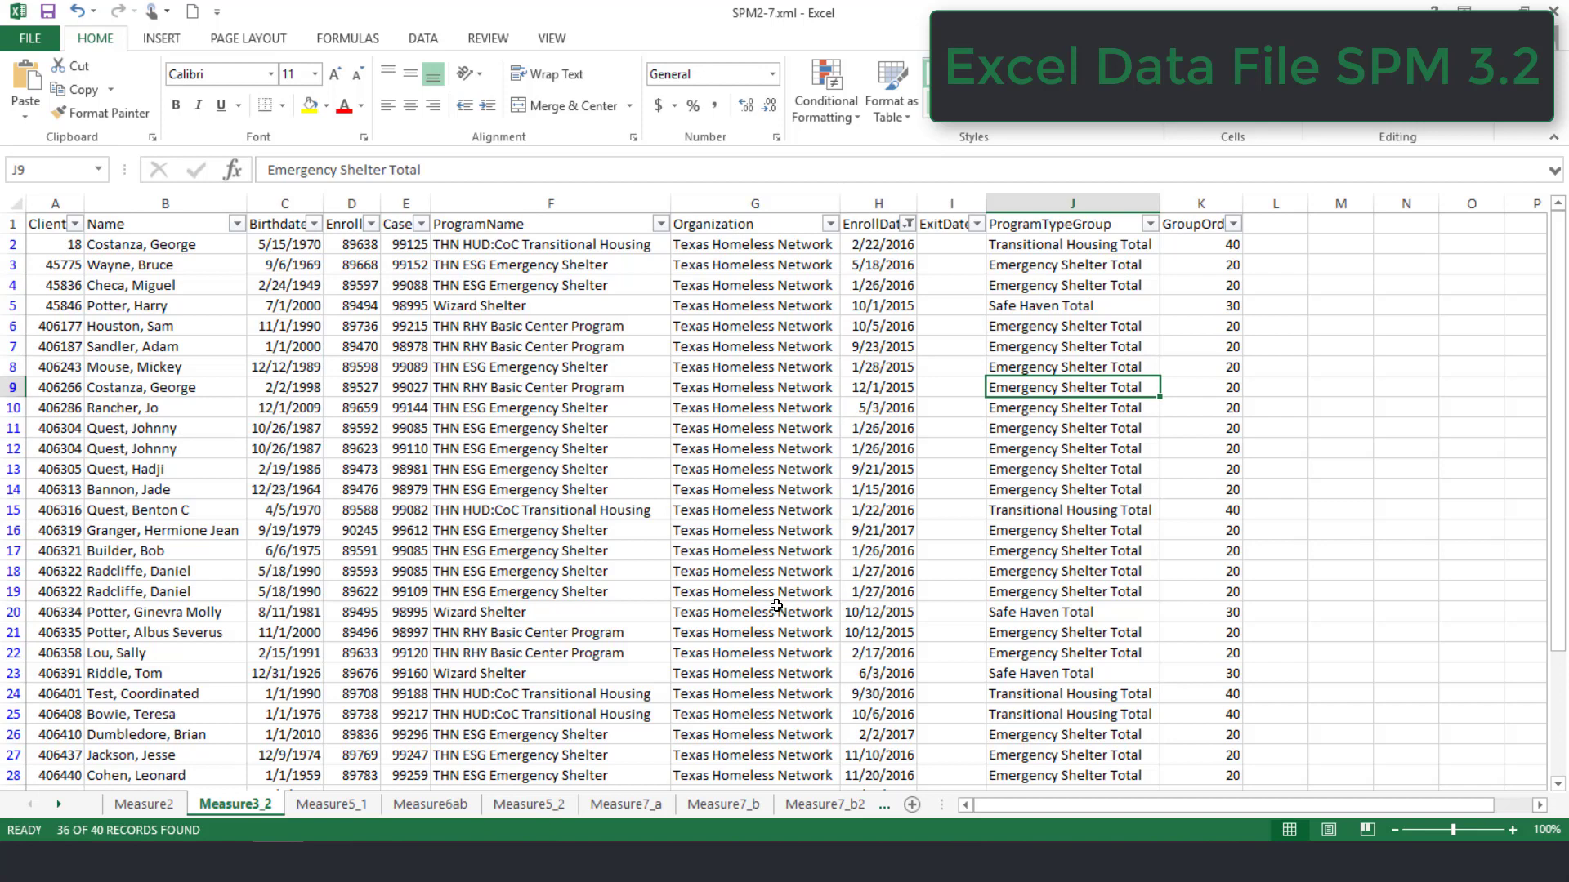
pyautogui.click(977, 225)
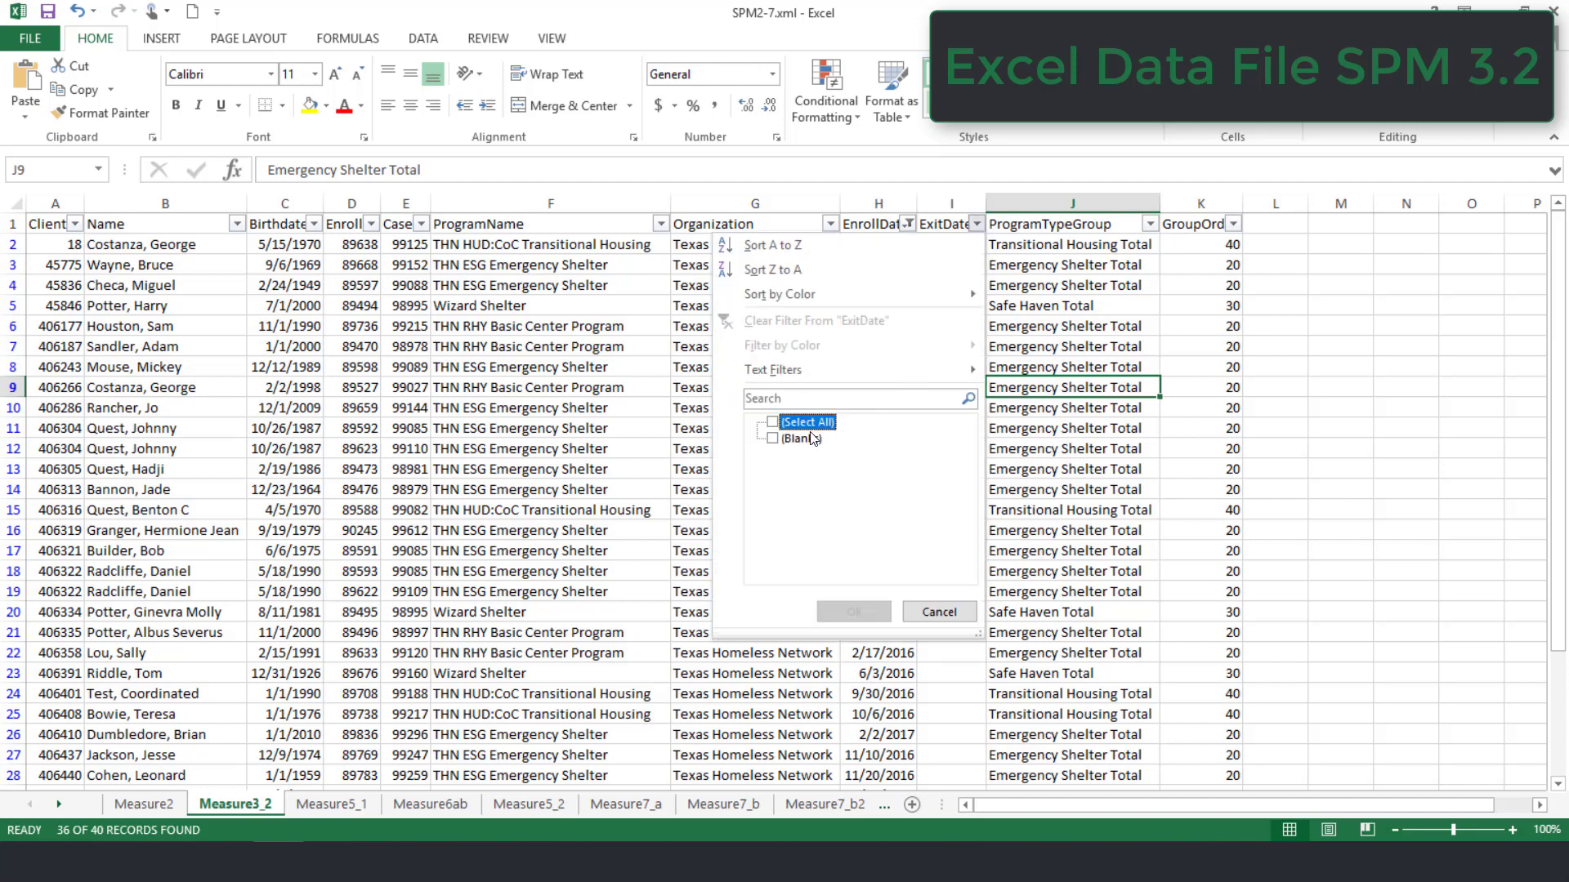
pyautogui.click(853, 613)
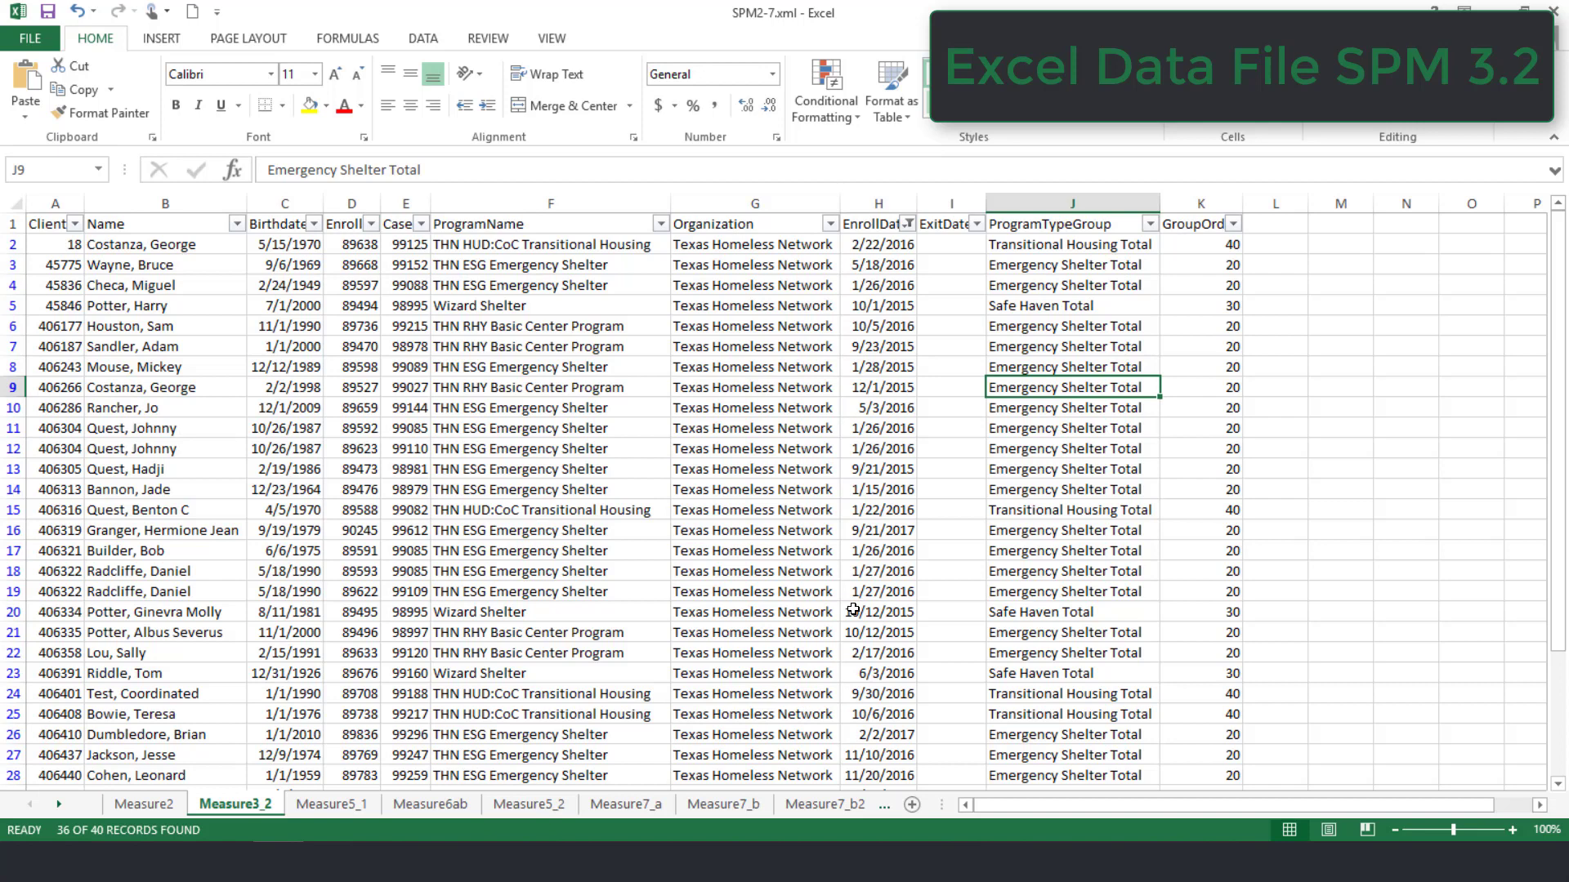
# Sort the records by EnrollDate from oldest to newest and check the earliest record's enrollment and exit dates
pyautogui.click(908, 226)
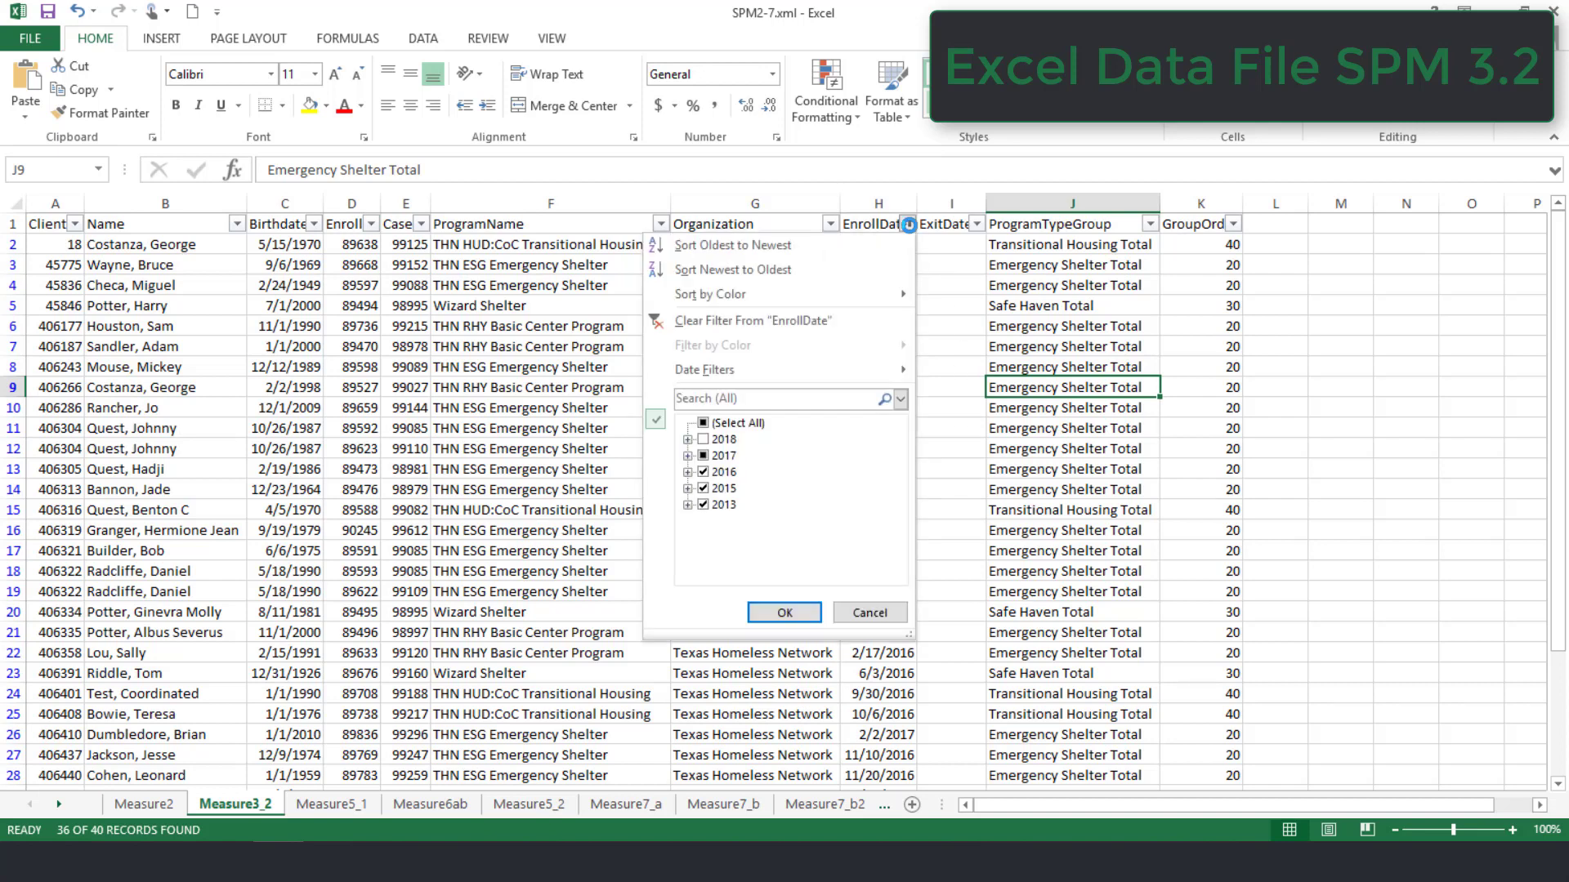
pyautogui.click(896, 244)
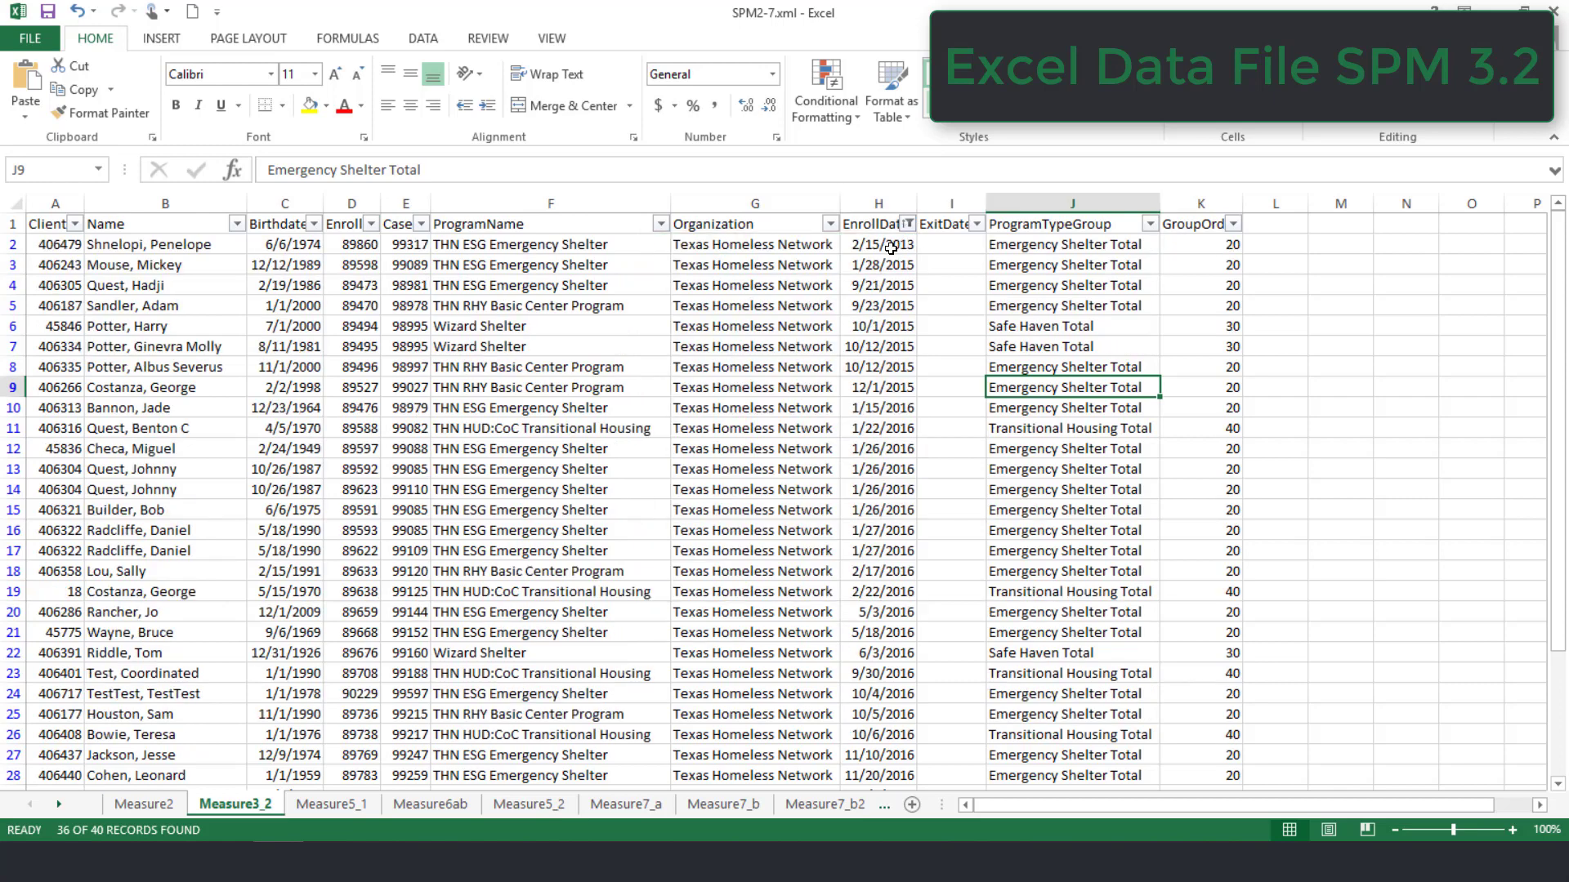
pyautogui.click(845, 243)
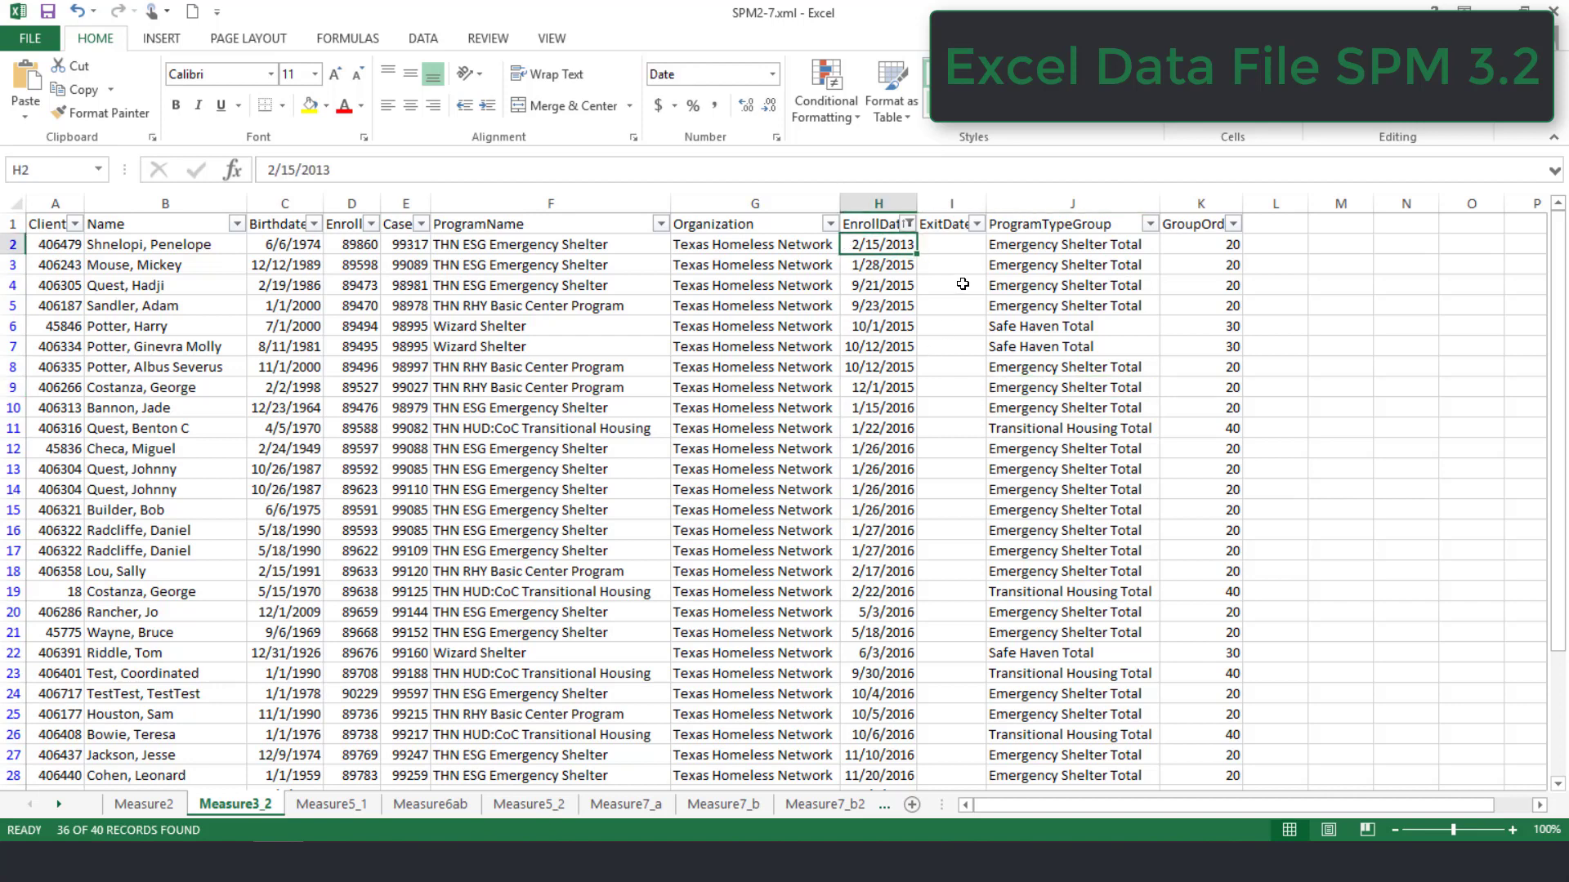
pyautogui.click(972, 245)
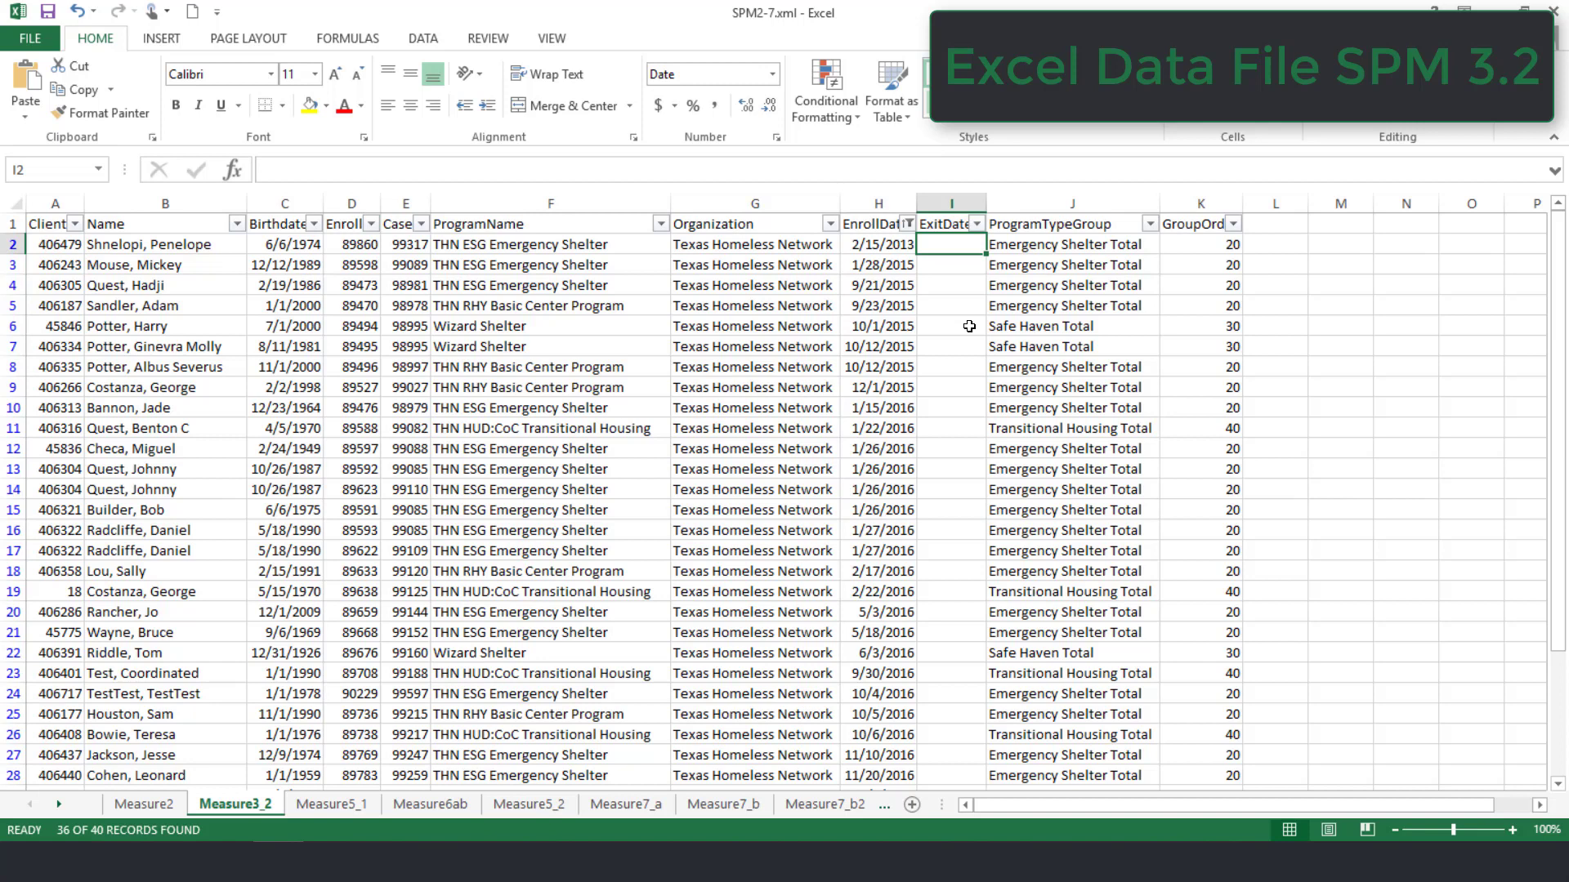
# Restore all dates in the EnrollDate filter
pyautogui.click(908, 224)
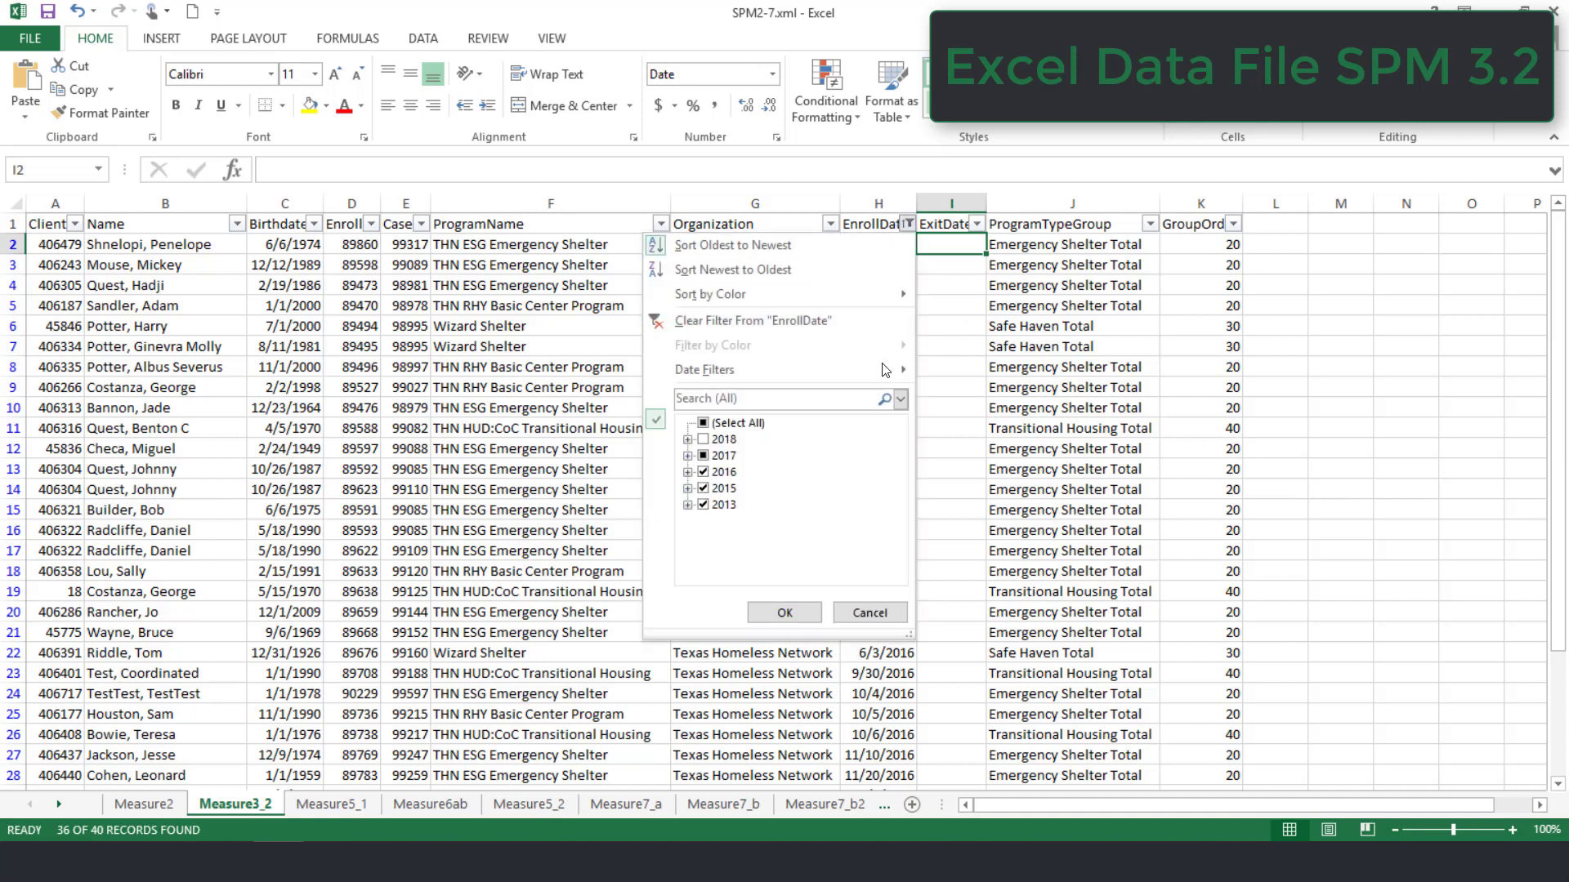
pyautogui.click(718, 423)
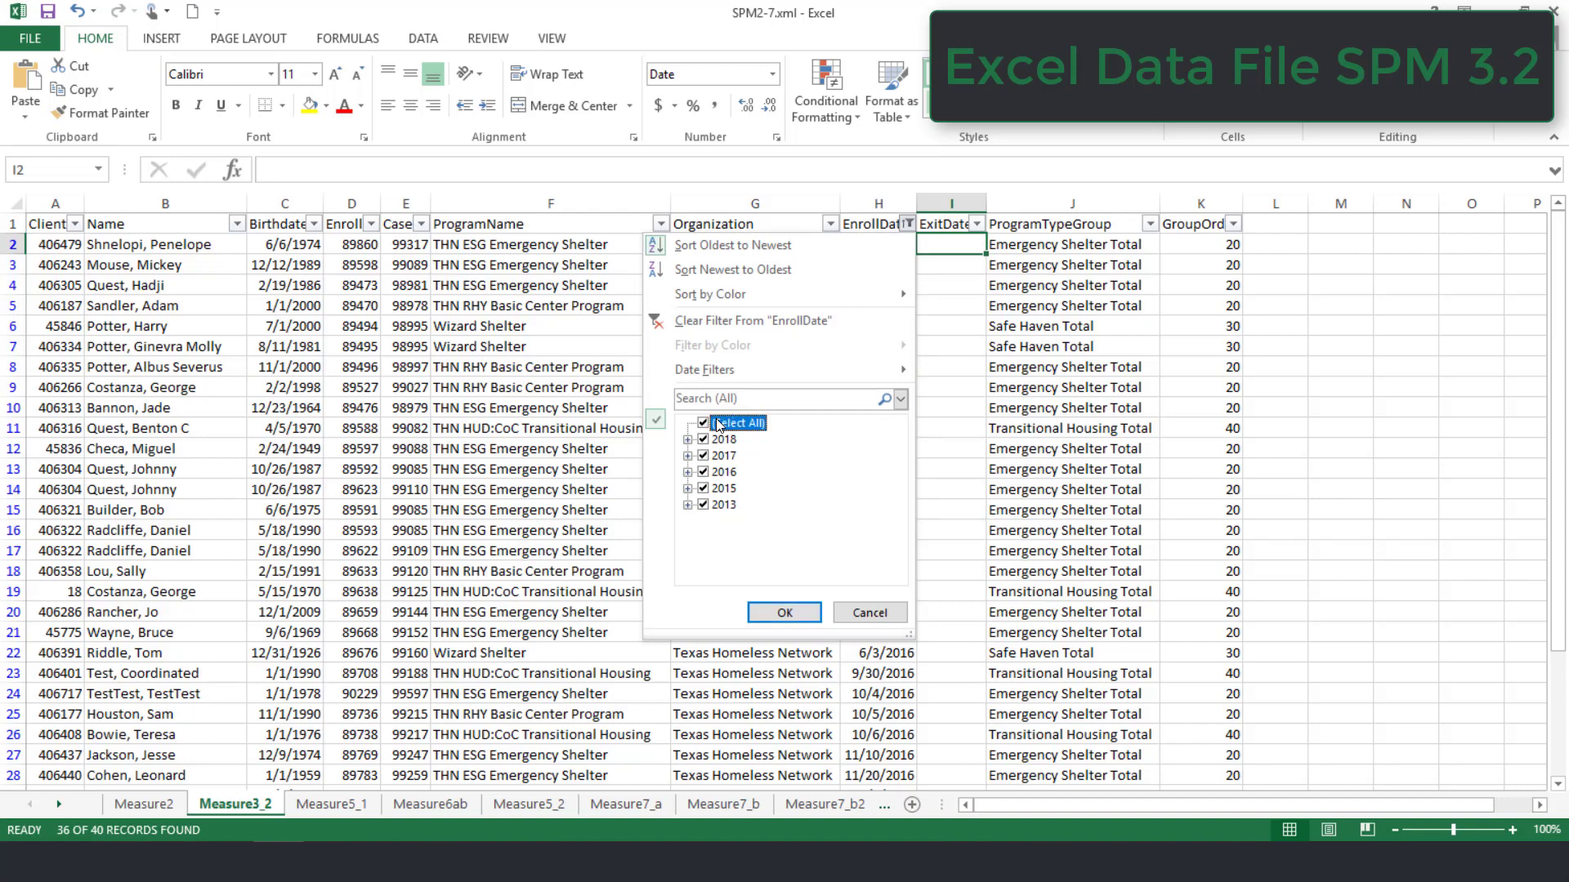
pyautogui.click(792, 614)
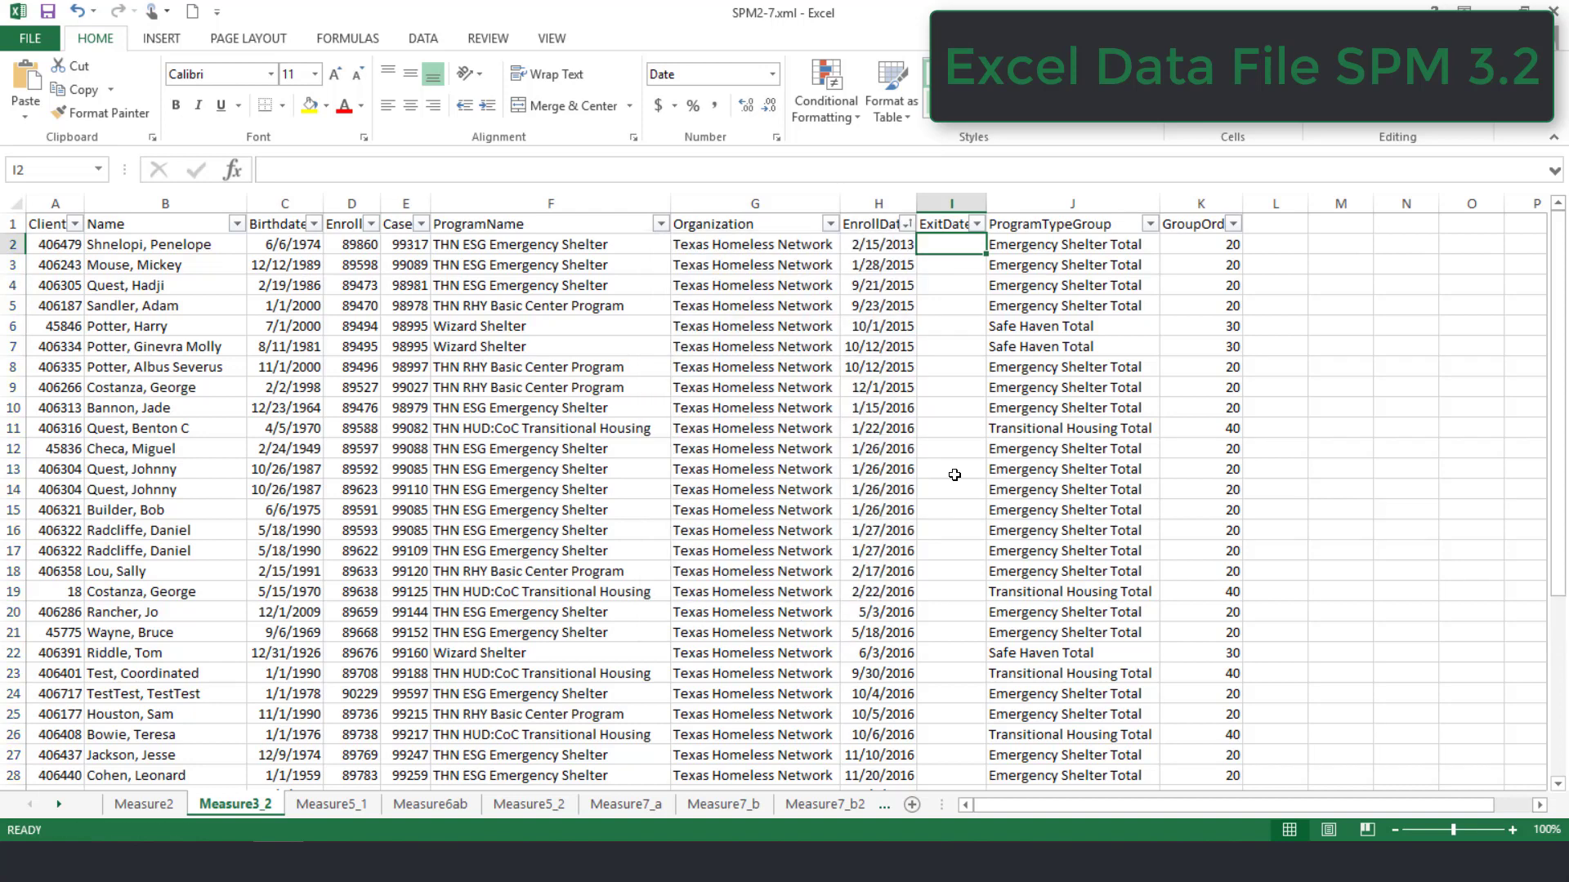